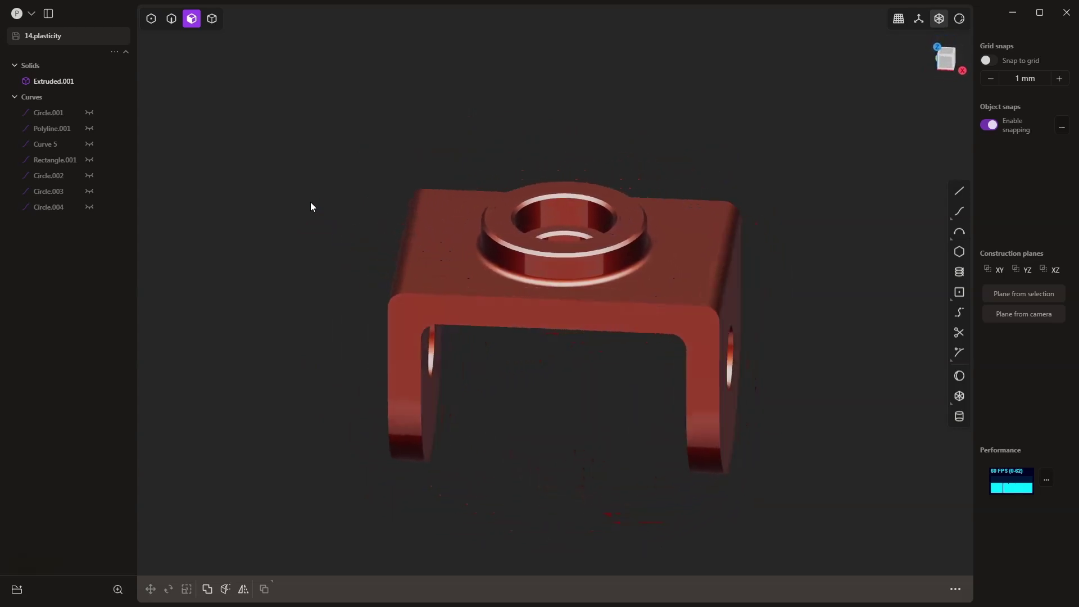
Clear the scene to start a new empty file and show the grid and axes.
{"action": "left_click", "coordinate": [32, 16]}
{"action": "left_click", "coordinate": [59, 25]}
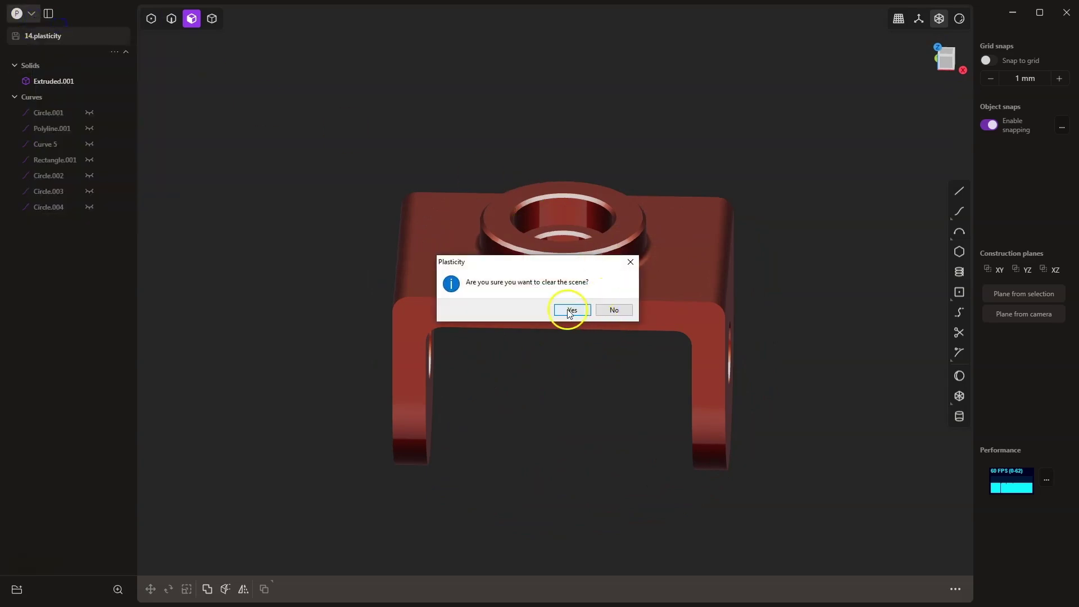
{"action": "left_click", "coordinate": [568, 309]}
{"action": "left_click", "coordinate": [919, 23]}
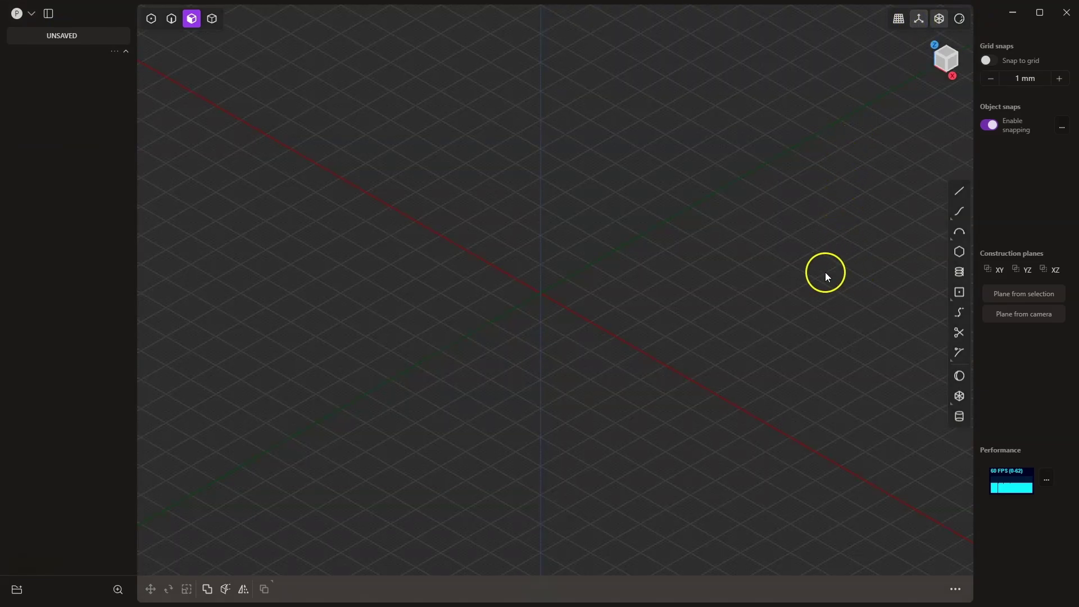
Start a center box at the origin with a base 100 mm wide and 70 mm long.
{"action": "left_click", "coordinate": [960, 397]}
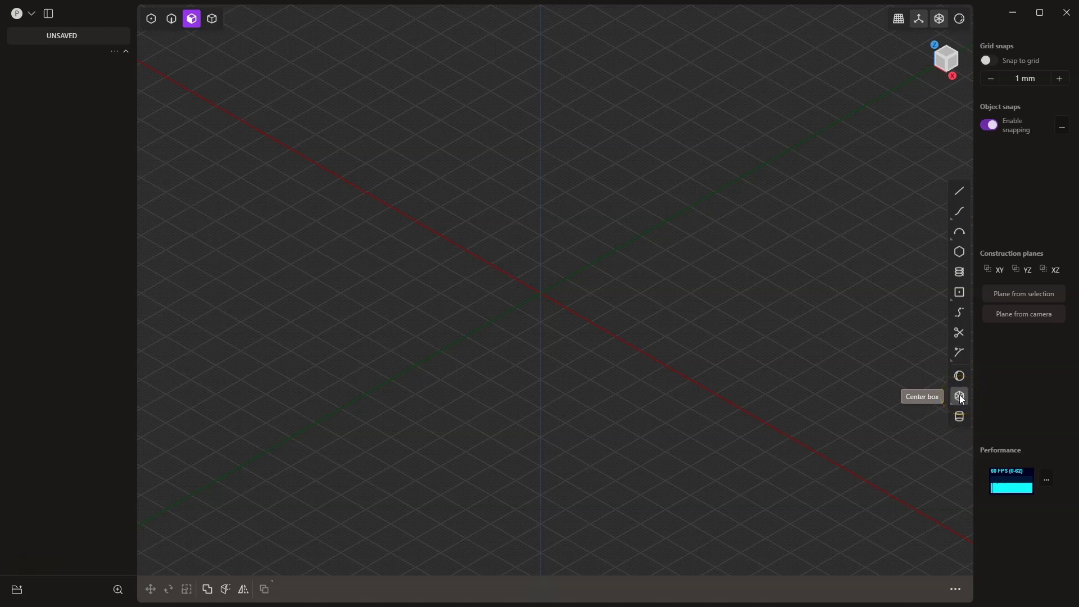
{"action": "left_click", "coordinate": [960, 396]}
{"action": "left_click", "coordinate": [936, 395]}
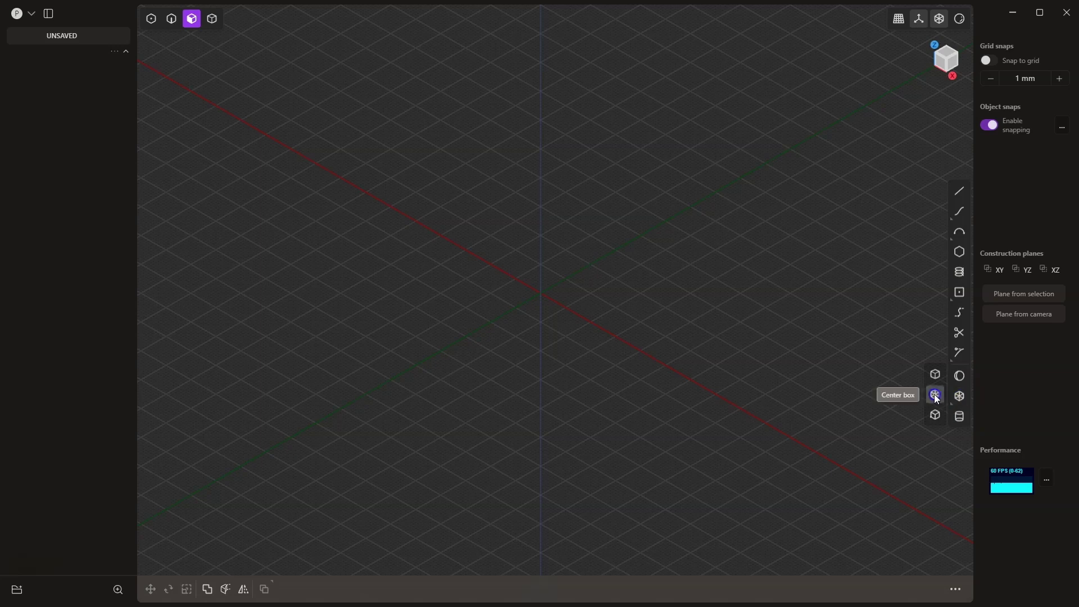
{"action": "left_click", "coordinate": [936, 396]}
{"action": "left_click", "coordinate": [543, 291]}
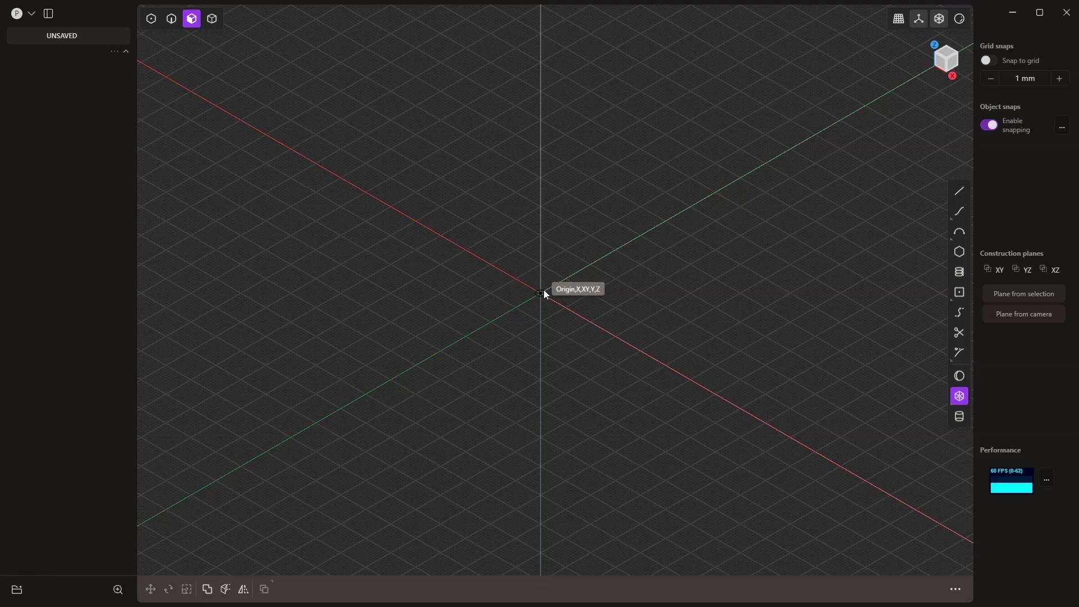
{"action": "left_click", "coordinate": [544, 290]}
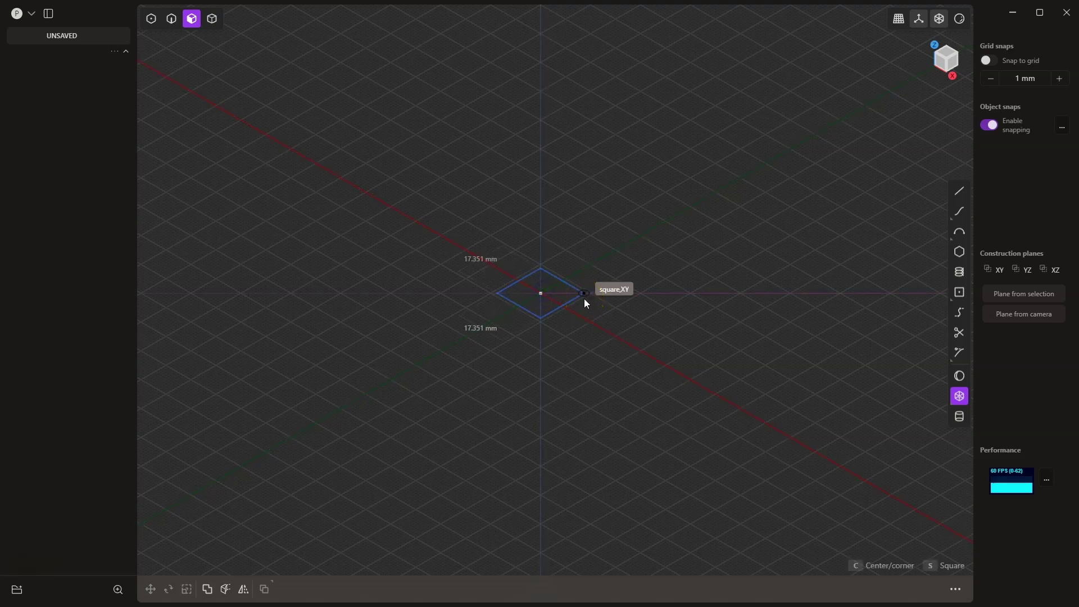
{"action": "left_click_drag", "start_coordinate": [584, 299], "coordinate": [650, 298]}
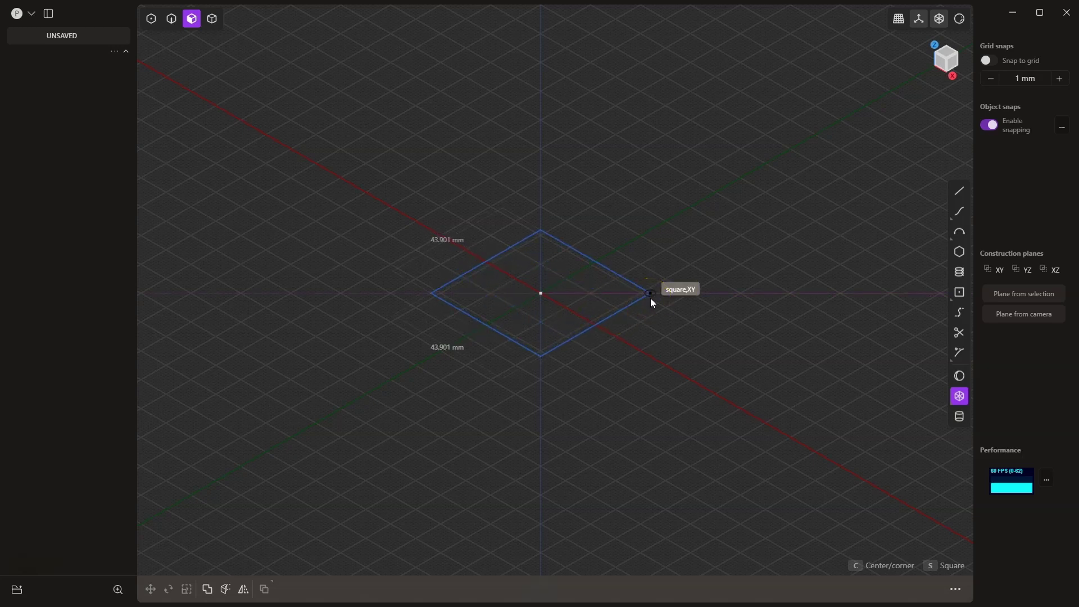
{"action": "key", "text": "Tab"}
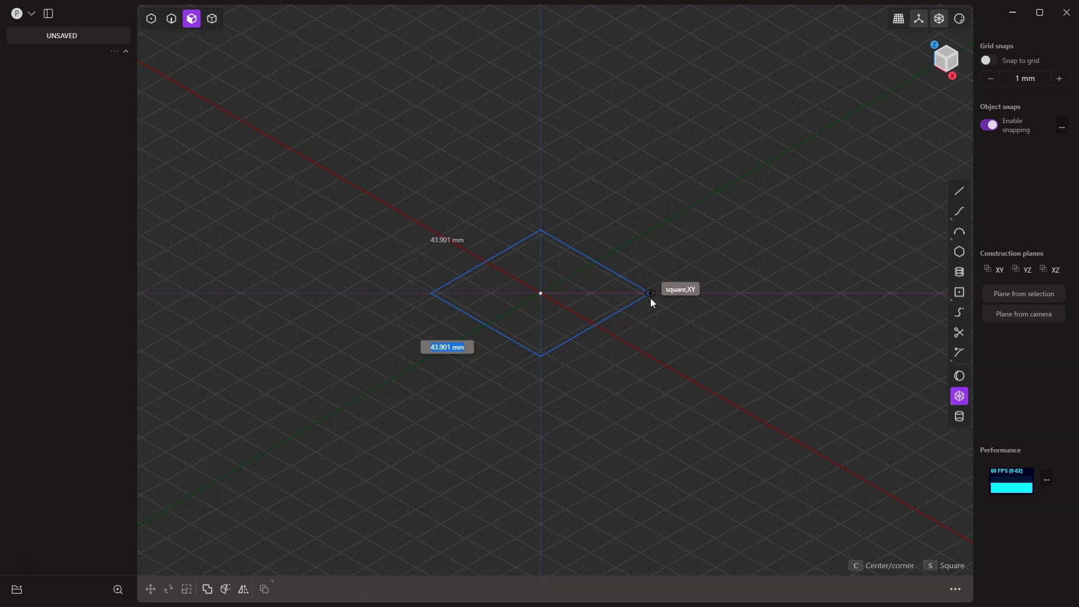
{"action": "type", "text": "100"}
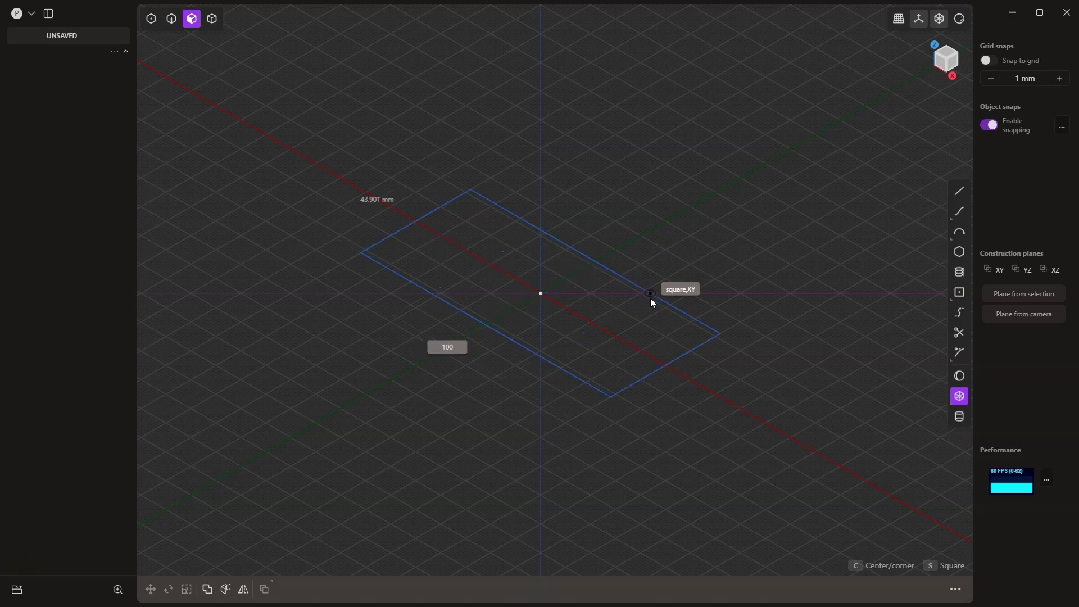
{"action": "key", "text": "Tab"}
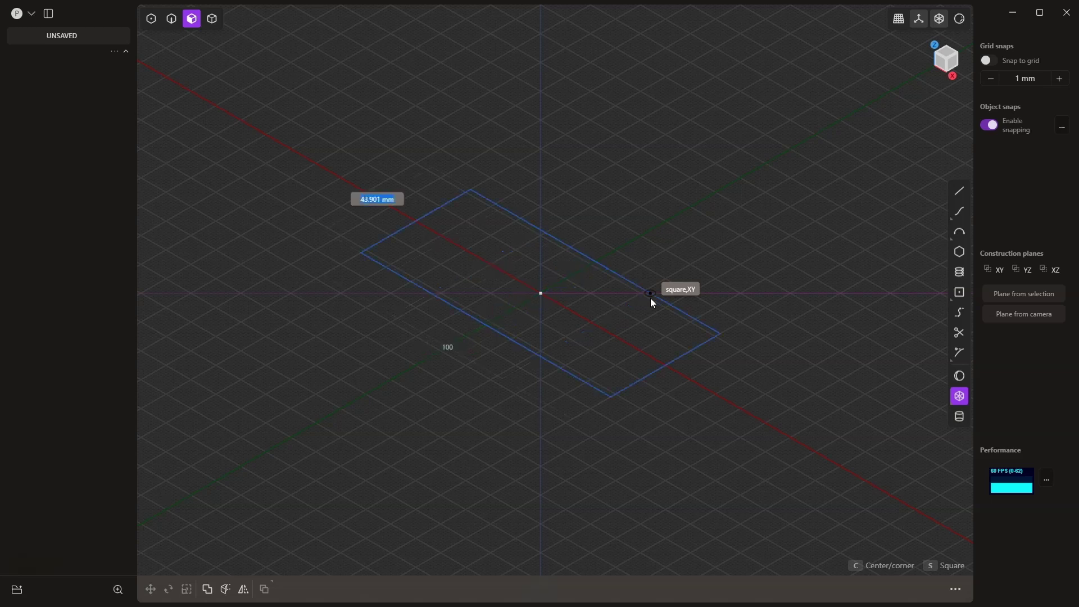
{"action": "type", "text": "70"}
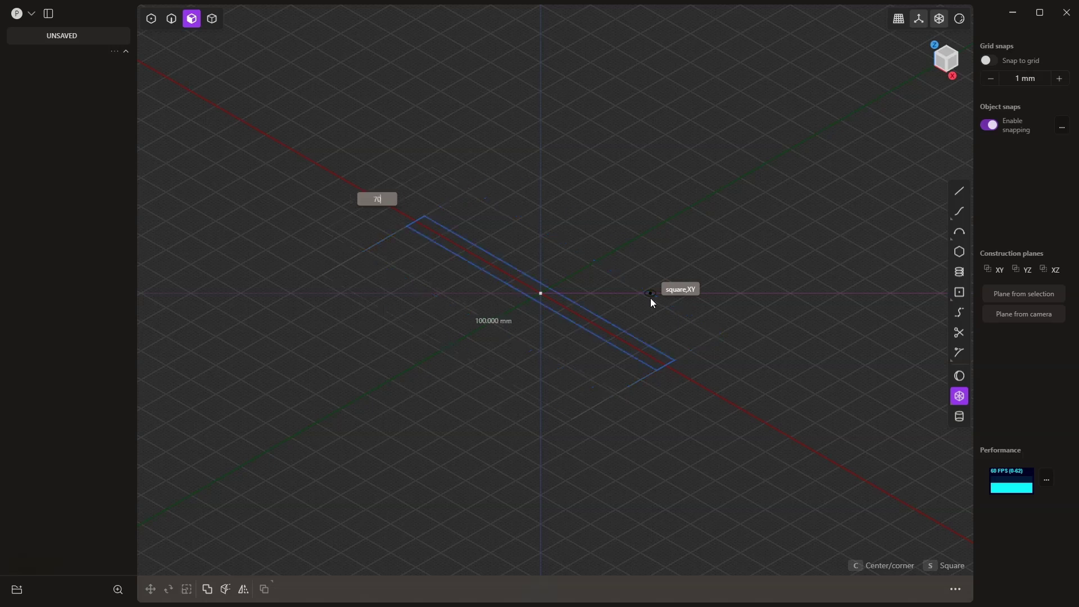
{"action": "key", "text": "Return"}
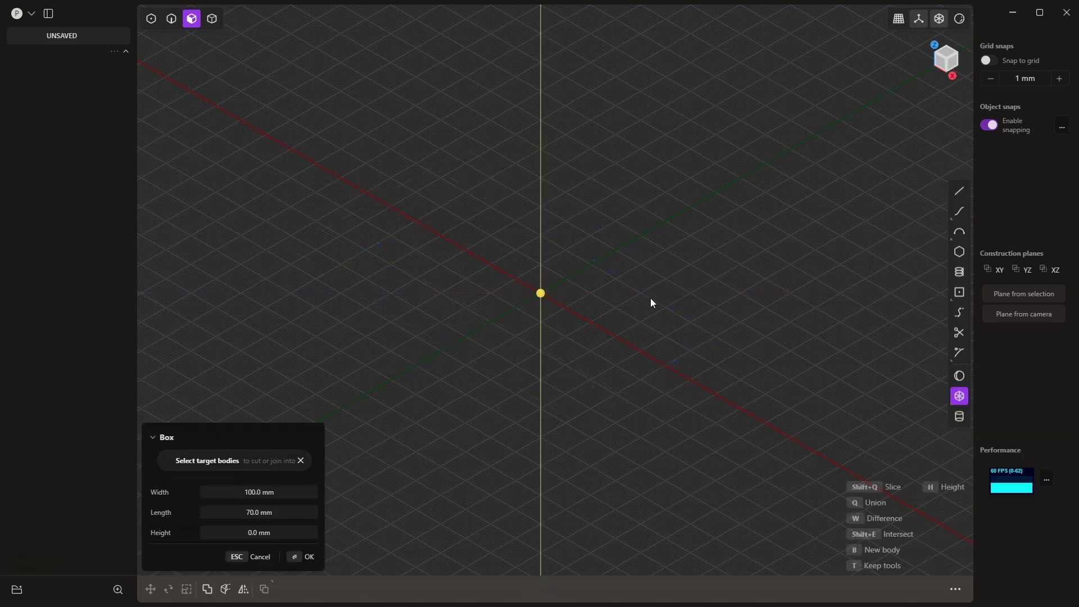
Raise the box upward to a height of 70 mm and finish it.
{"action": "left_click_drag", "start_coordinate": [650, 298], "coordinate": [607, 181]}
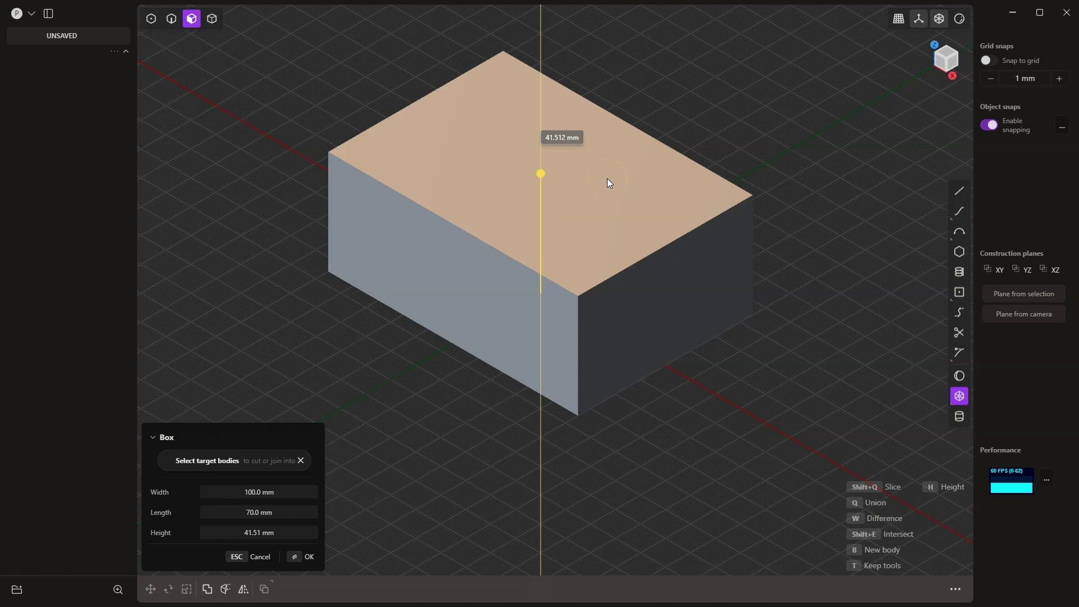
{"action": "left_click_drag", "start_coordinate": [607, 177], "coordinate": [669, 167]}
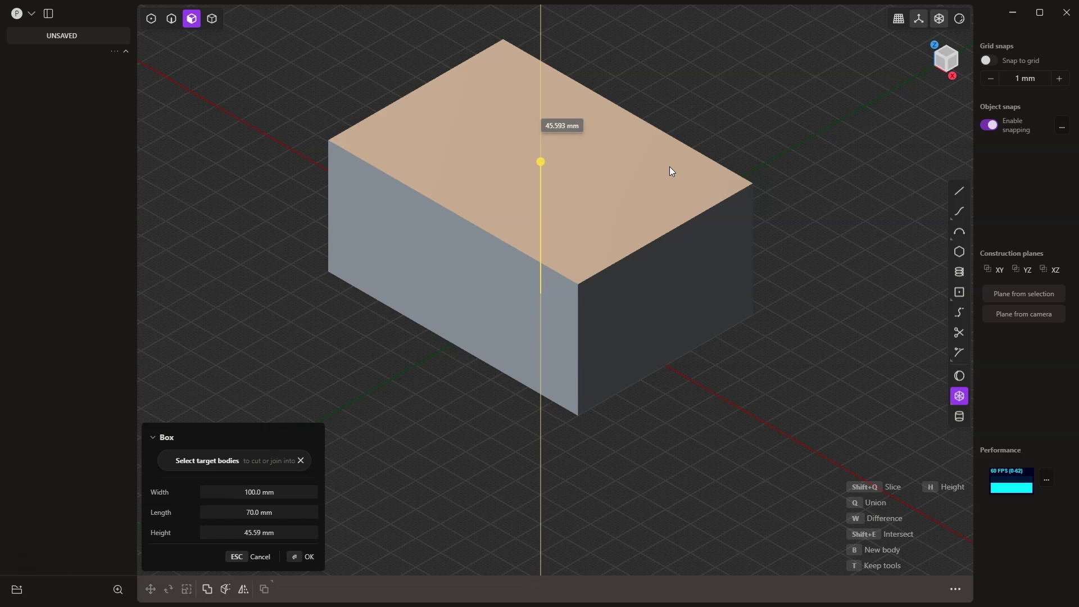
{"action": "type", "text": "70"}
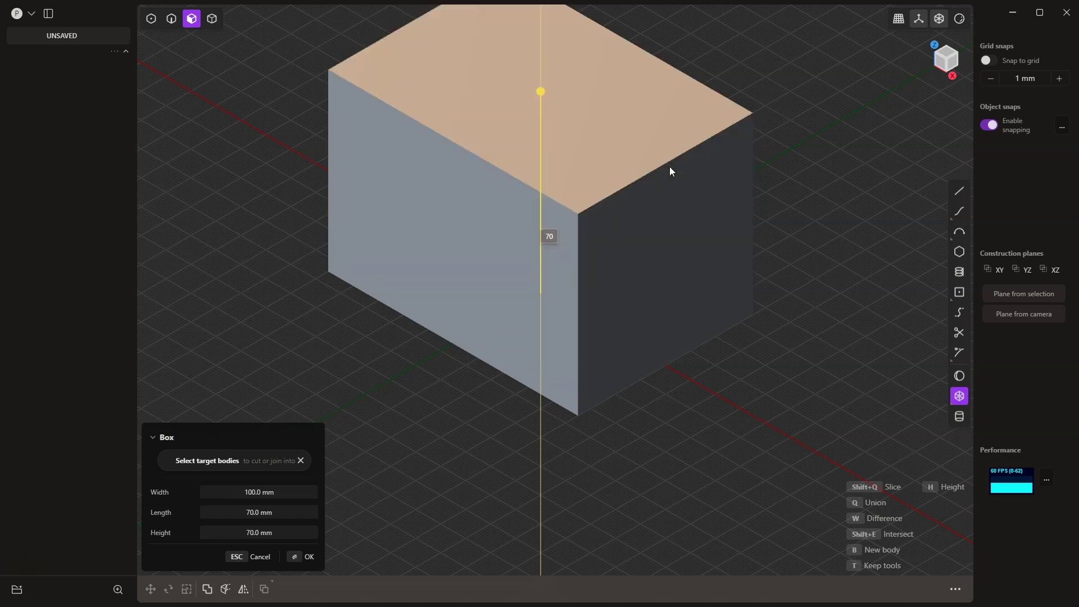
{"action": "key", "text": "Return"}
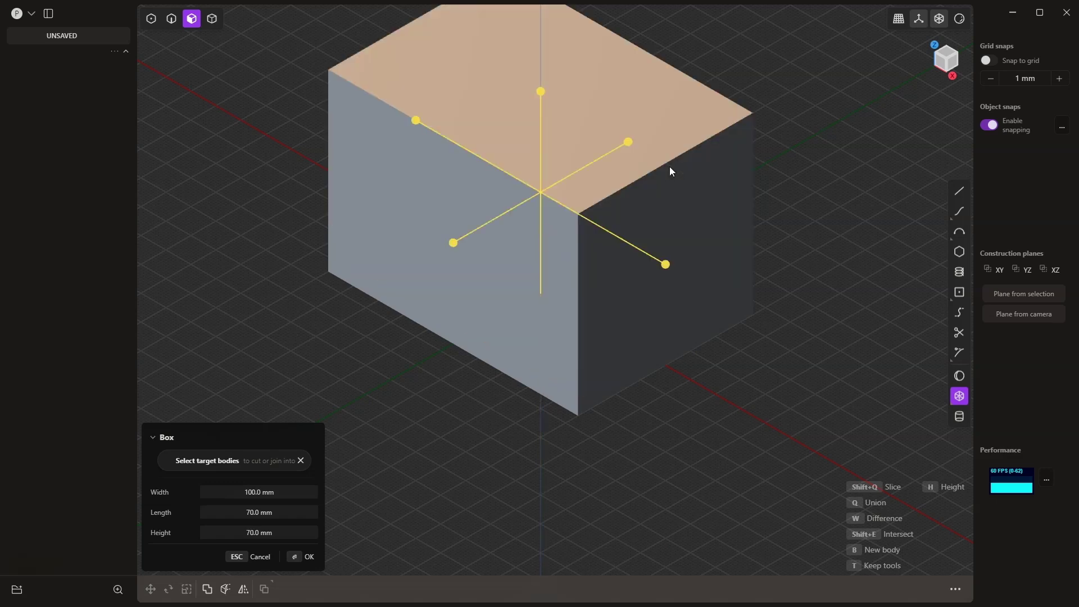
{"action": "key", "text": "Return"}
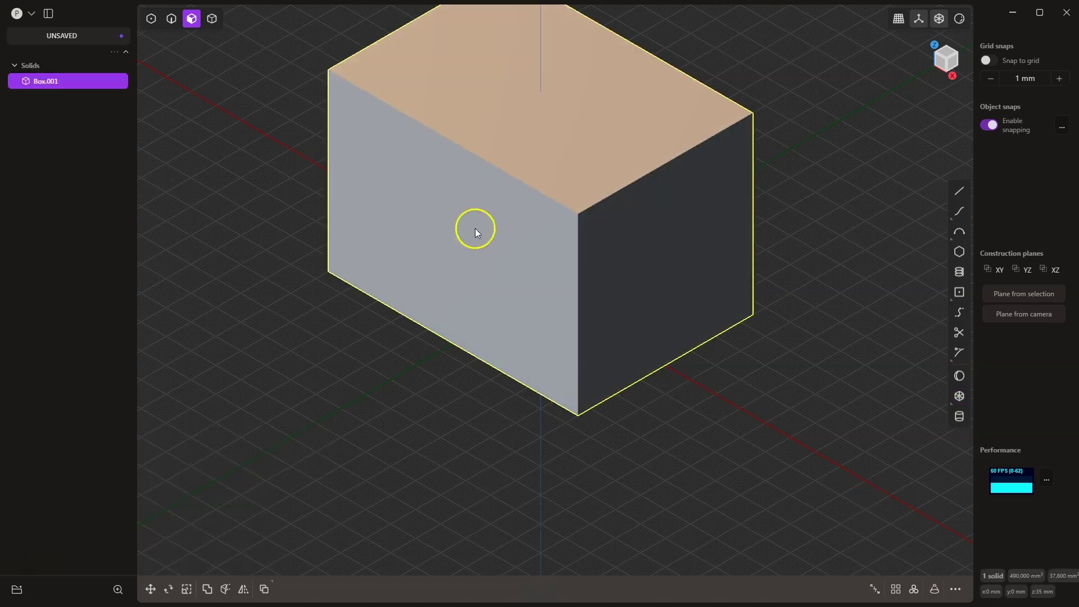
Round the underside of the box with a Full-shape fillet on its two long bottom edges.
{"action": "scroll", "coordinate": [474, 228], "scroll_direction": "down", "scroll_amount": 1}
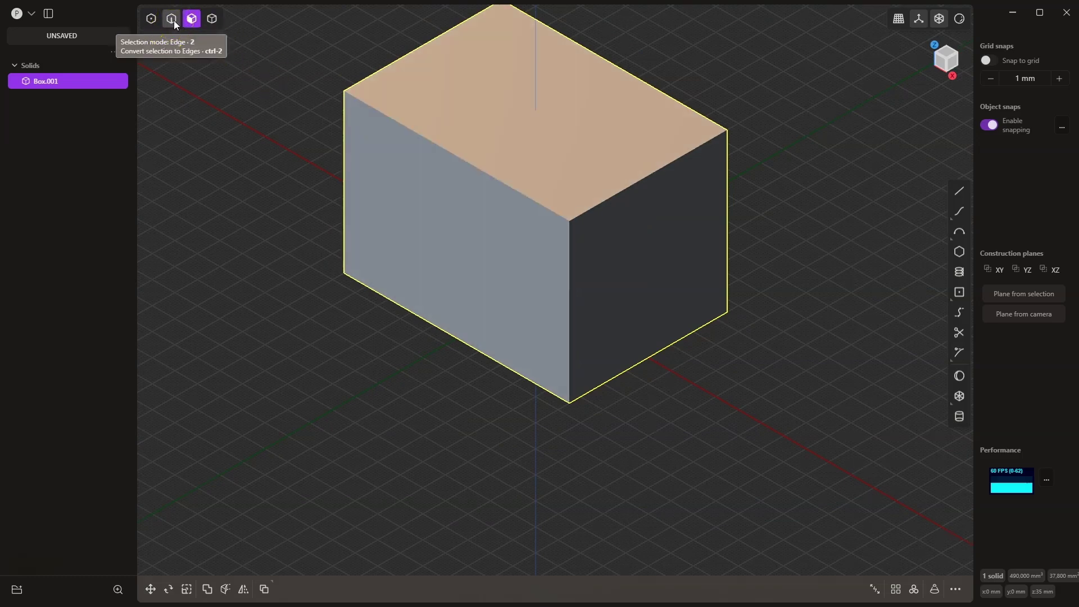
{"action": "left_click", "coordinate": [171, 19]}
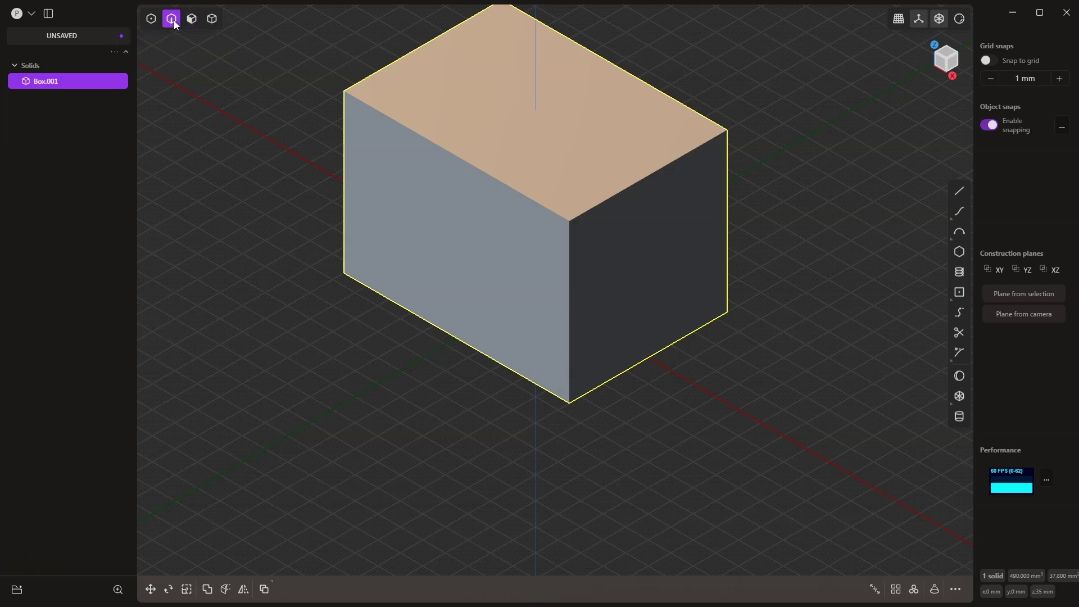
{"action": "left_click", "coordinate": [434, 328]}
{"action": "key", "text": "f"}
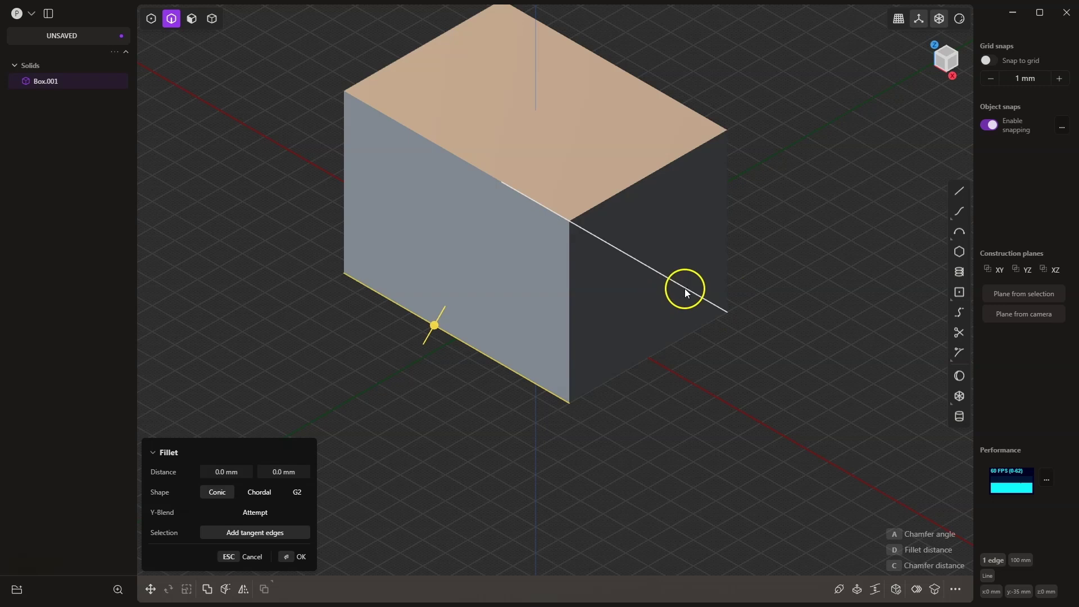
{"action": "left_click", "coordinate": [684, 288]}
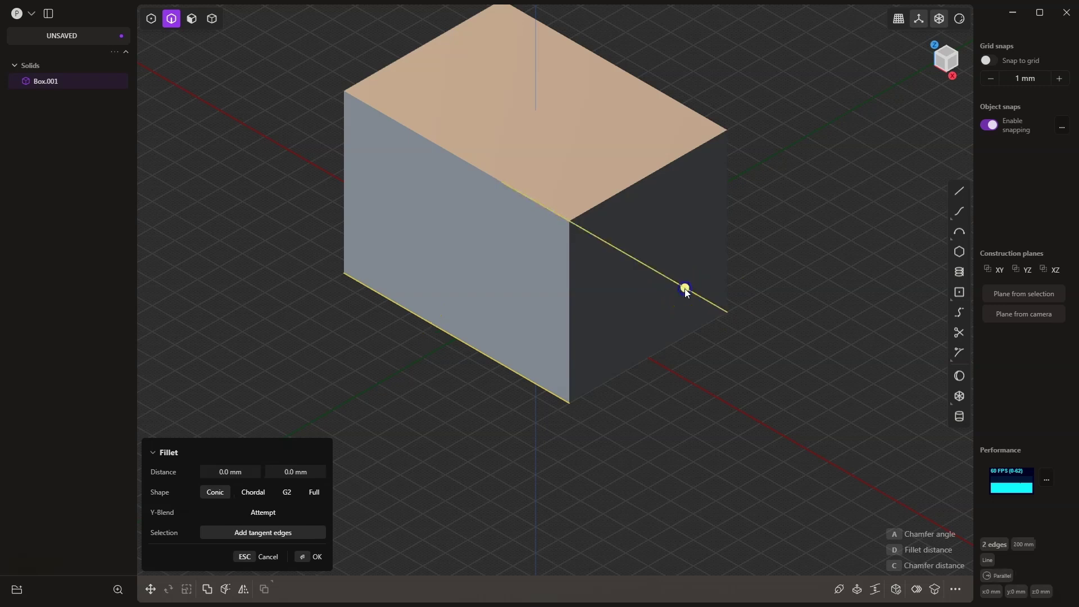
{"action": "left_click", "coordinate": [937, 25]}
{"action": "left_click", "coordinate": [314, 492]}
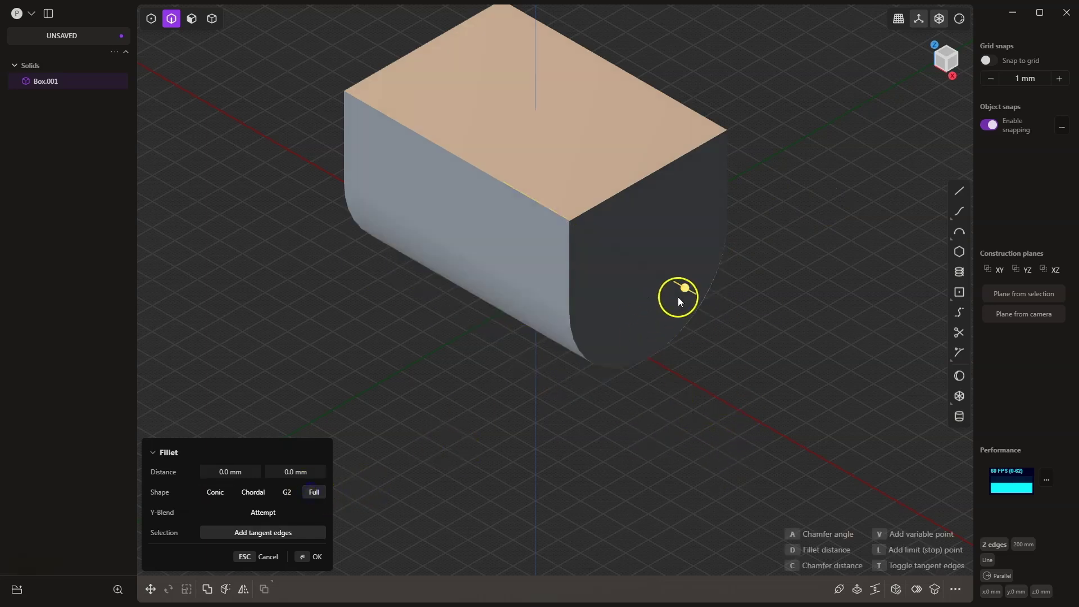
{"action": "middle_click_drag", "start_coordinate": [597, 353], "coordinate": [604, 385]}
{"action": "scroll", "coordinate": [597, 352], "scroll_direction": "down", "scroll_amount": 5}
{"action": "left_click", "coordinate": [313, 559]}
Draw a center circle 20 mm in diameter at the arc center on the rounded end face.
{"action": "scroll", "coordinate": [605, 384], "scroll_direction": "up", "scroll_amount": 4}
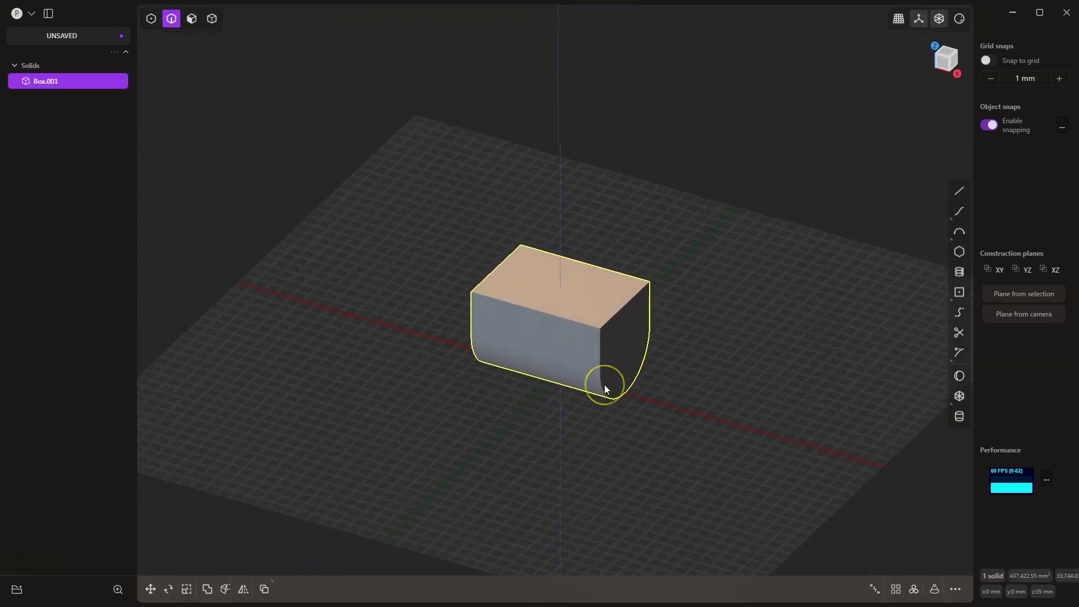
{"action": "left_click", "coordinate": [958, 235]}
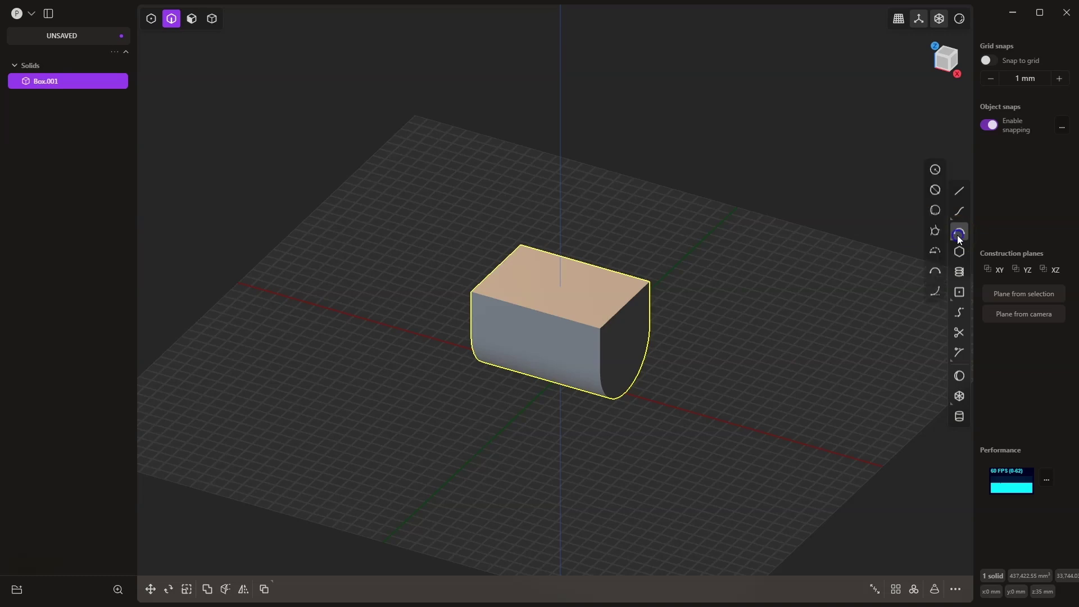
{"action": "left_click", "coordinate": [937, 171]}
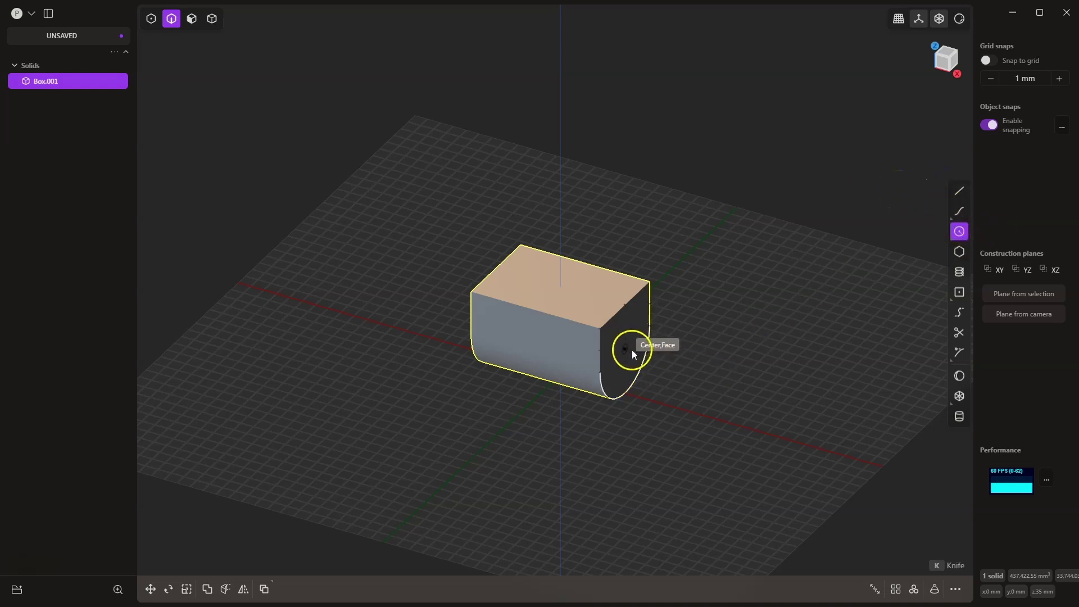
{"action": "scroll", "coordinate": [633, 345], "scroll_direction": "up", "scroll_amount": 3}
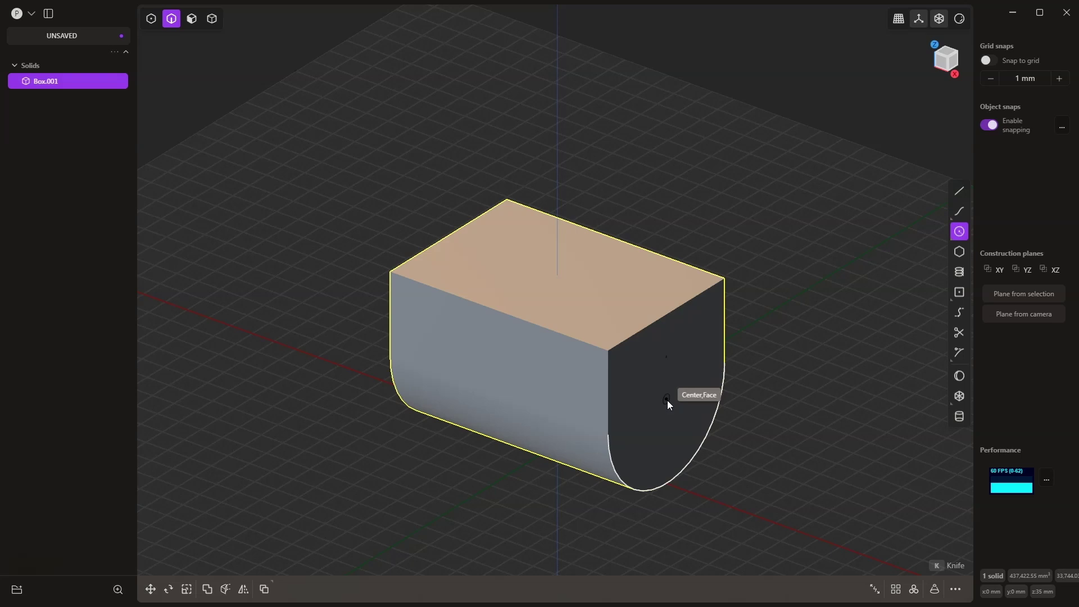
{"action": "left_click", "coordinate": [667, 400]}
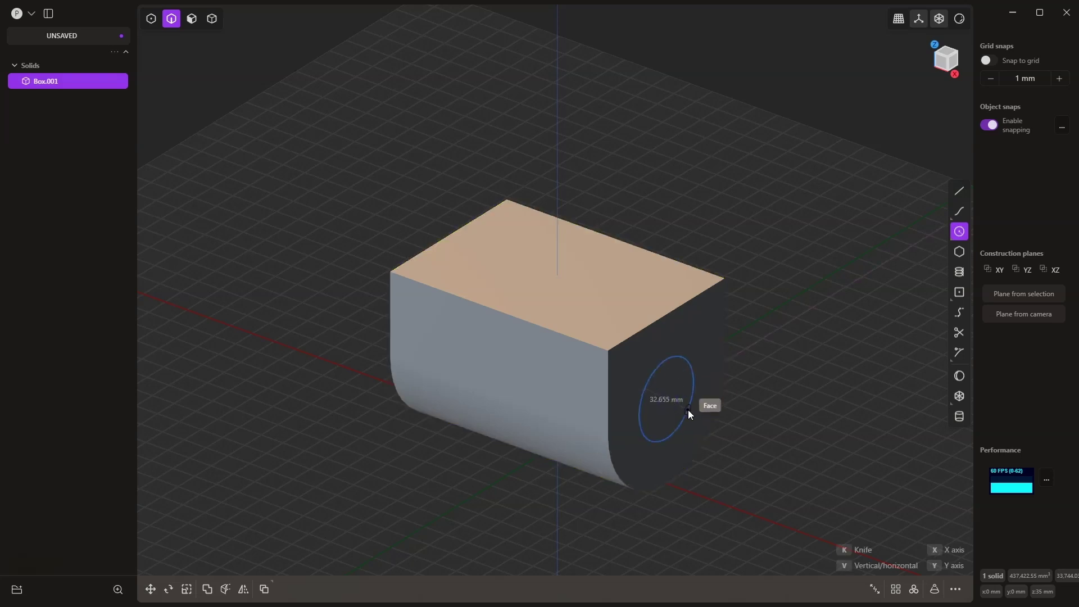
{"action": "key", "text": "Tab"}
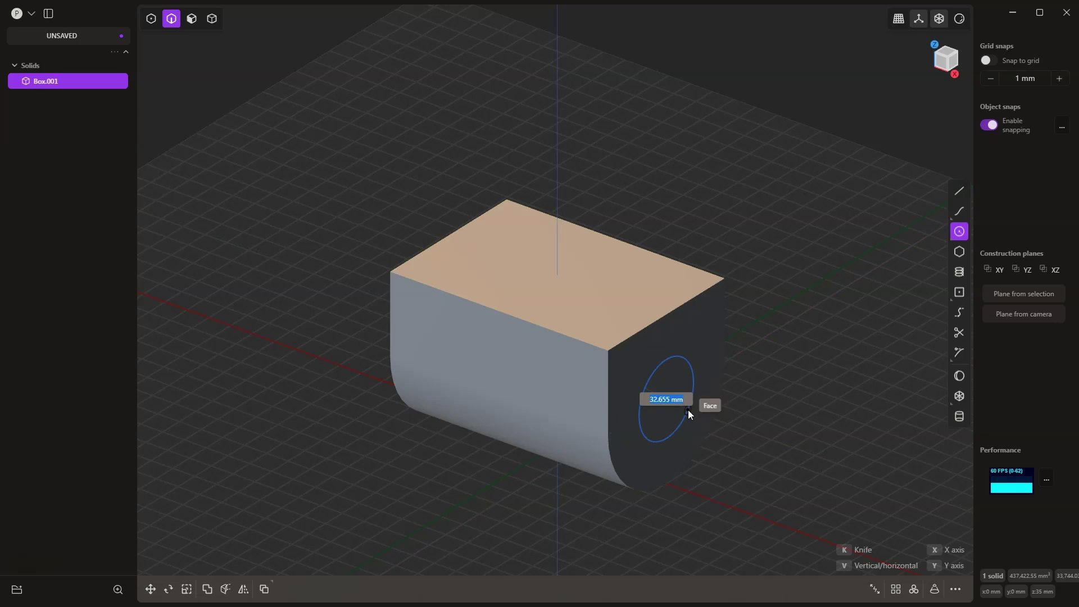
{"action": "type", "text": "20"}
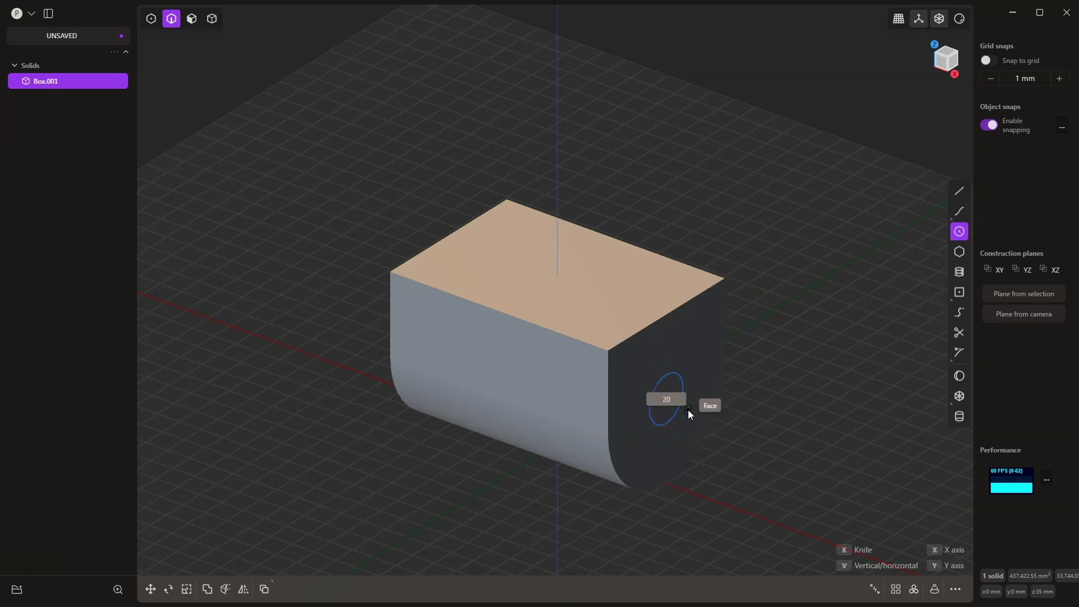
{"action": "key", "text": "Return"}
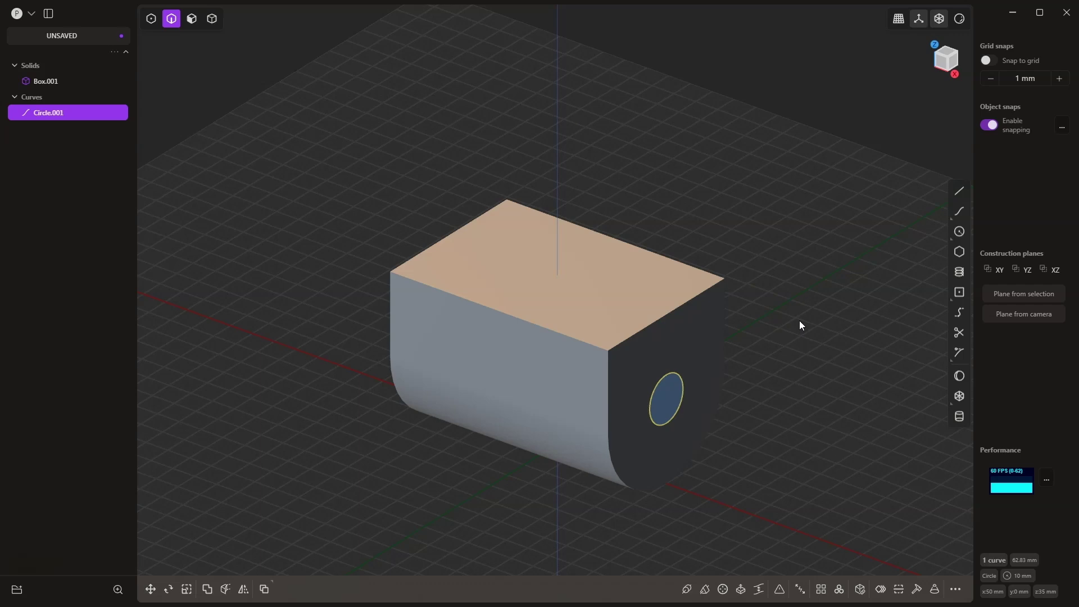
Extrude the circular region about 137 mm through the box as a Difference, cutting a hole along its full length.
{"action": "key", "text": "3"}
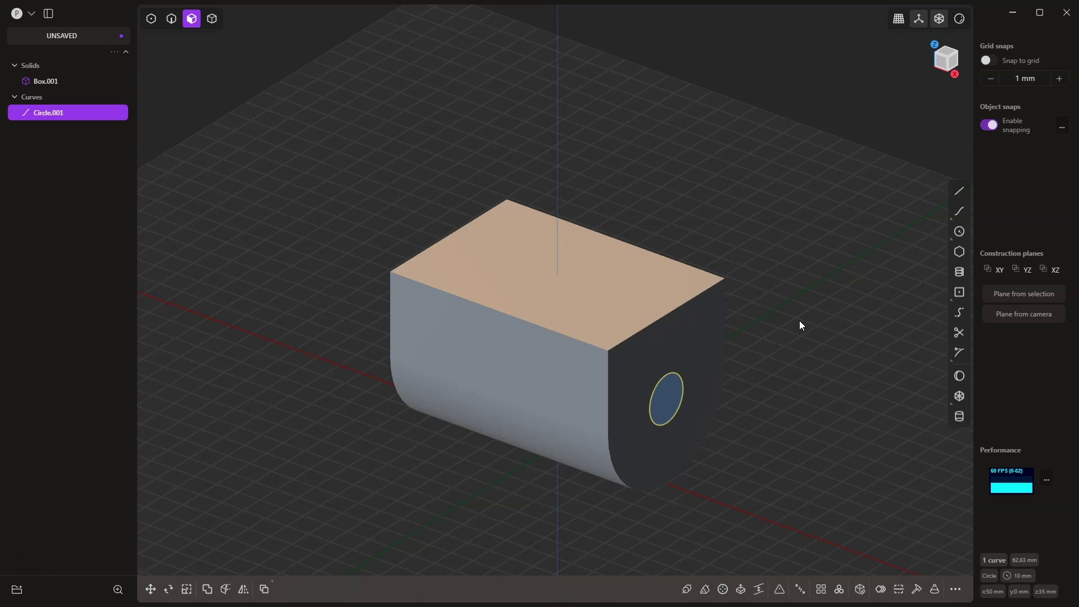
{"action": "left_click", "coordinate": [666, 400]}
{"action": "key", "text": "e"}
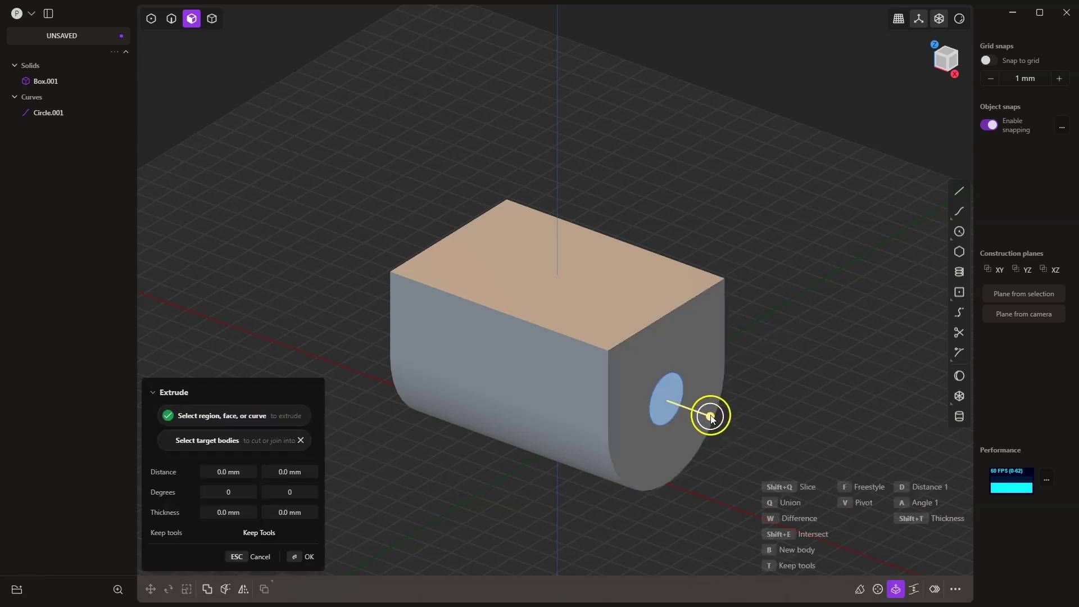
{"action": "left_click_drag", "start_coordinate": [711, 416], "coordinate": [410, 308]}
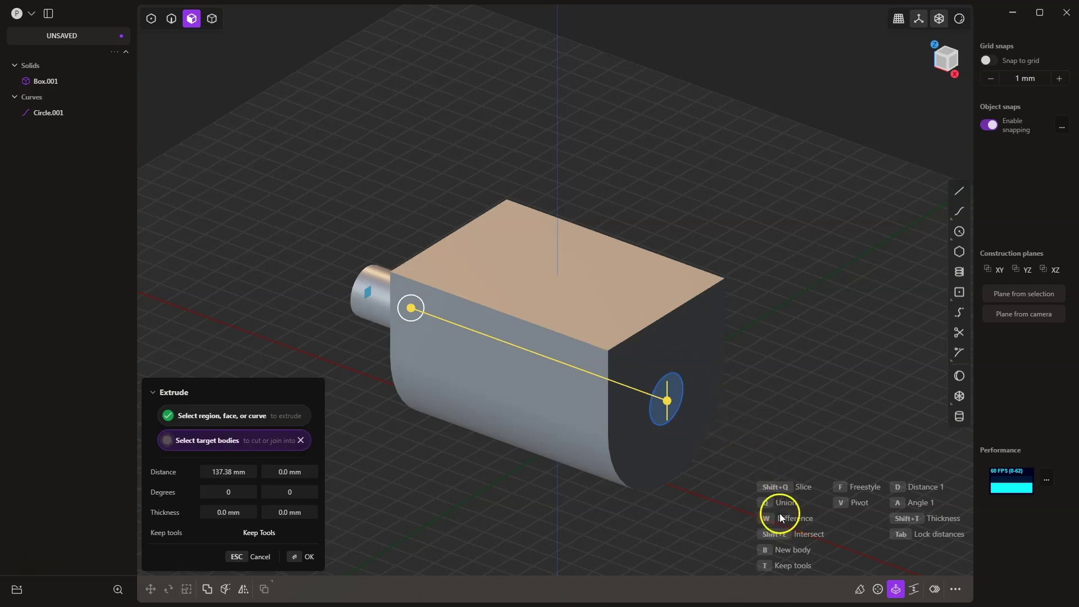
{"action": "left_click", "coordinate": [628, 302]}
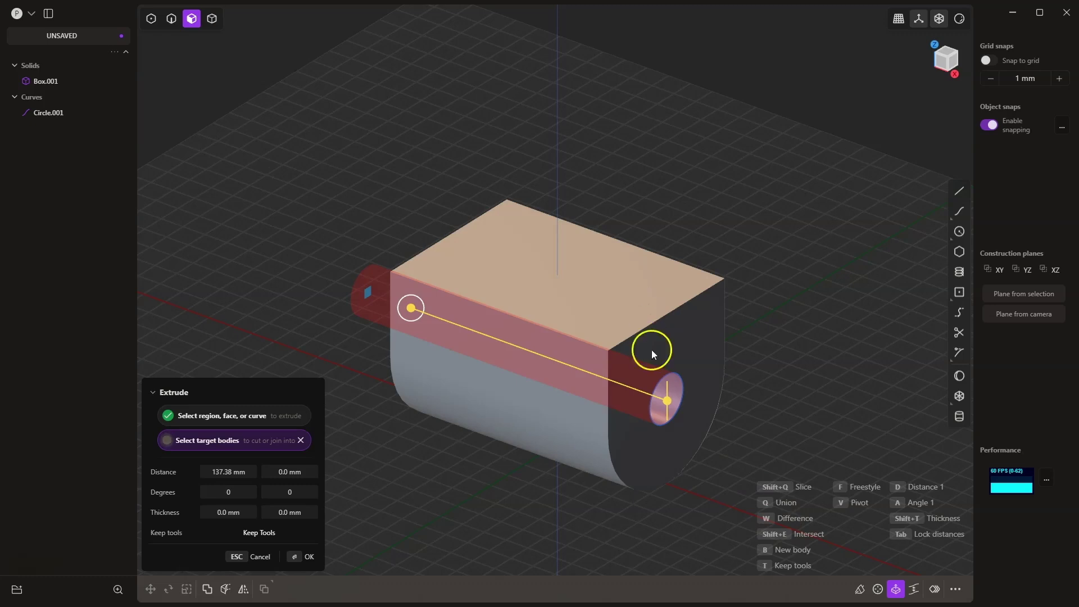
{"action": "left_click", "coordinate": [308, 556]}
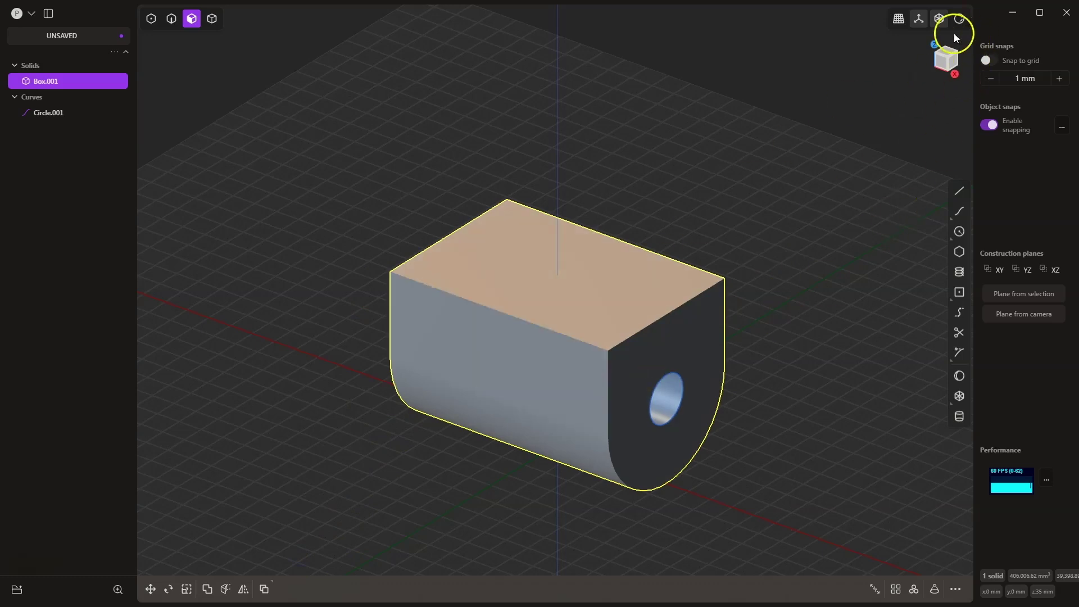
Turn on edge display for the model and clear the selection.
{"action": "left_click", "coordinate": [959, 18]}
{"action": "left_click", "coordinate": [899, 200]}
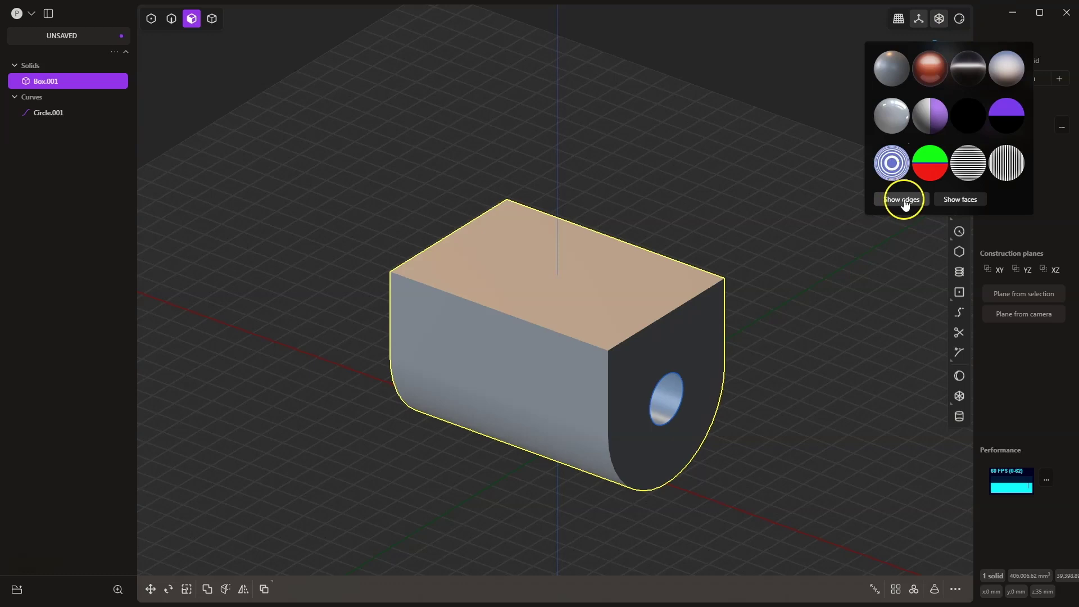
{"action": "left_click", "coordinate": [903, 200]}
{"action": "left_click", "coordinate": [788, 399]}
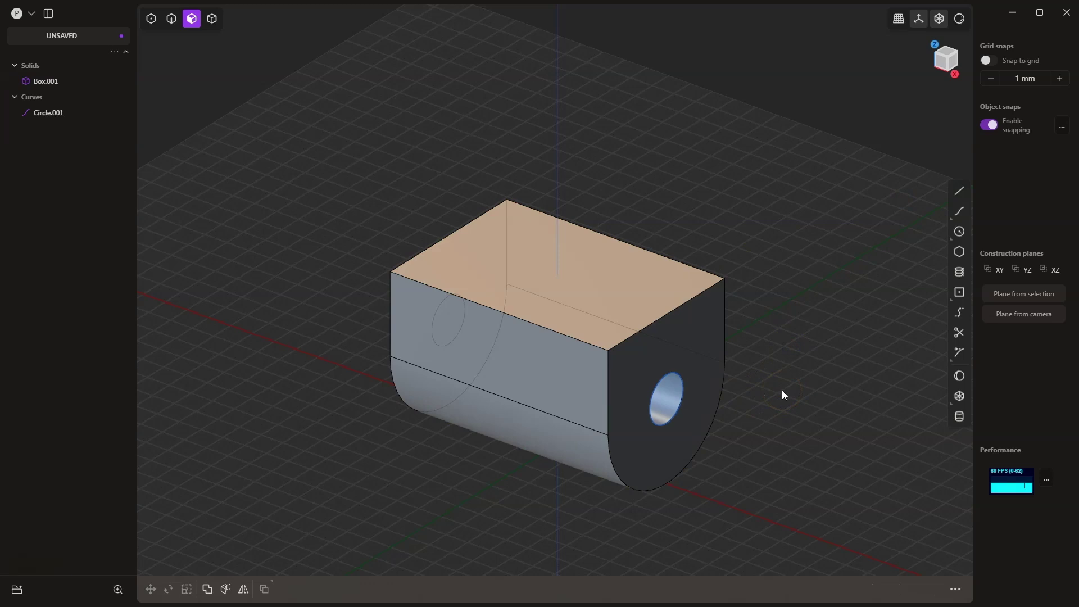
In the front view, start a line at the front face's upper-left corner and run it 10 mm along the upper edge.
{"action": "left_click", "coordinate": [942, 62]}
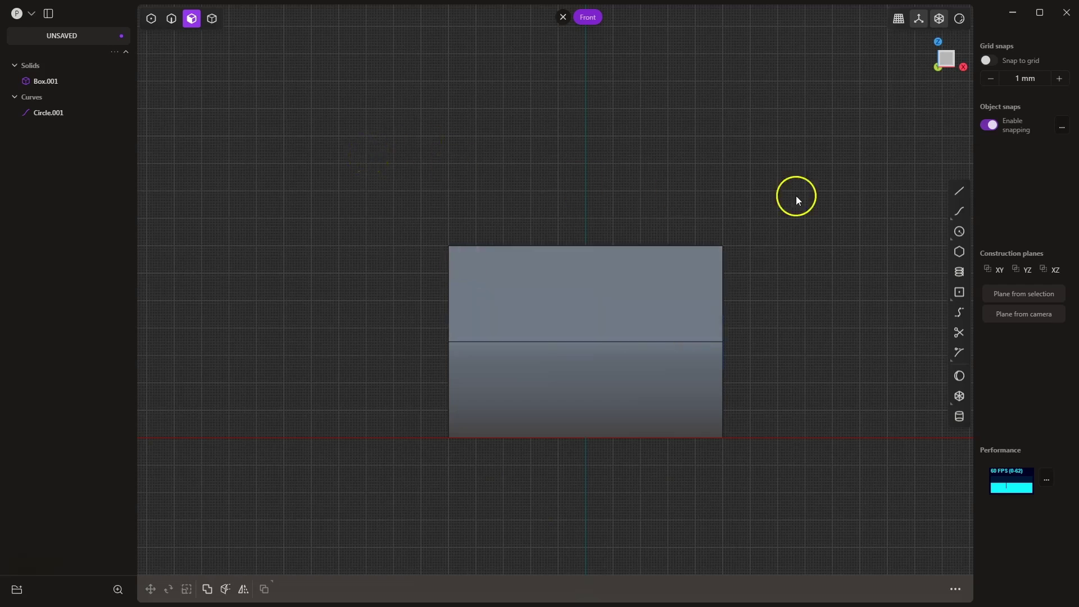
{"action": "left_click", "coordinate": [962, 192]}
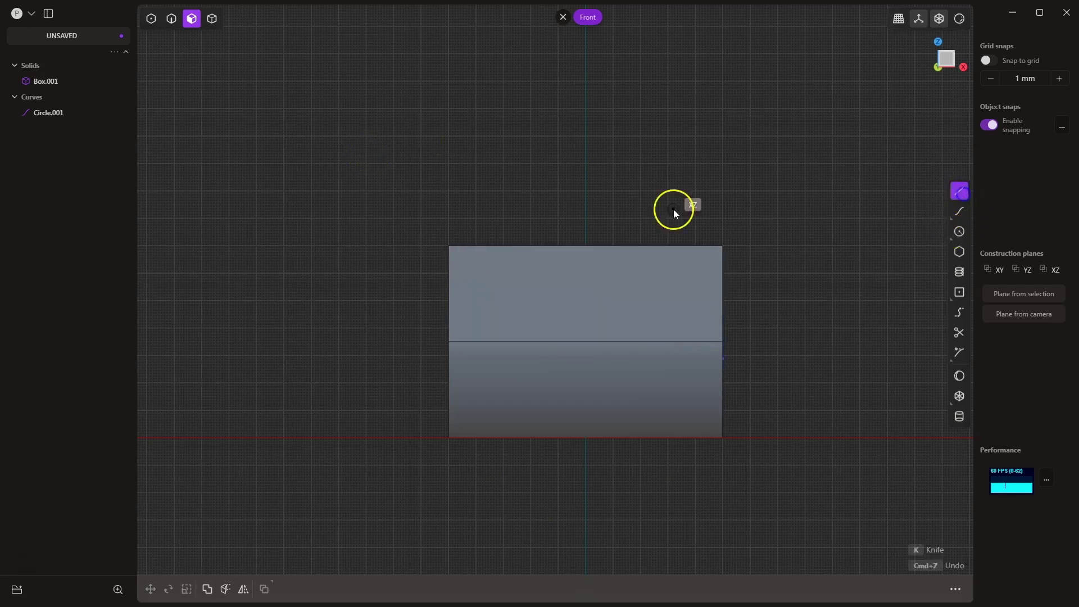
{"action": "left_click", "coordinate": [451, 248]}
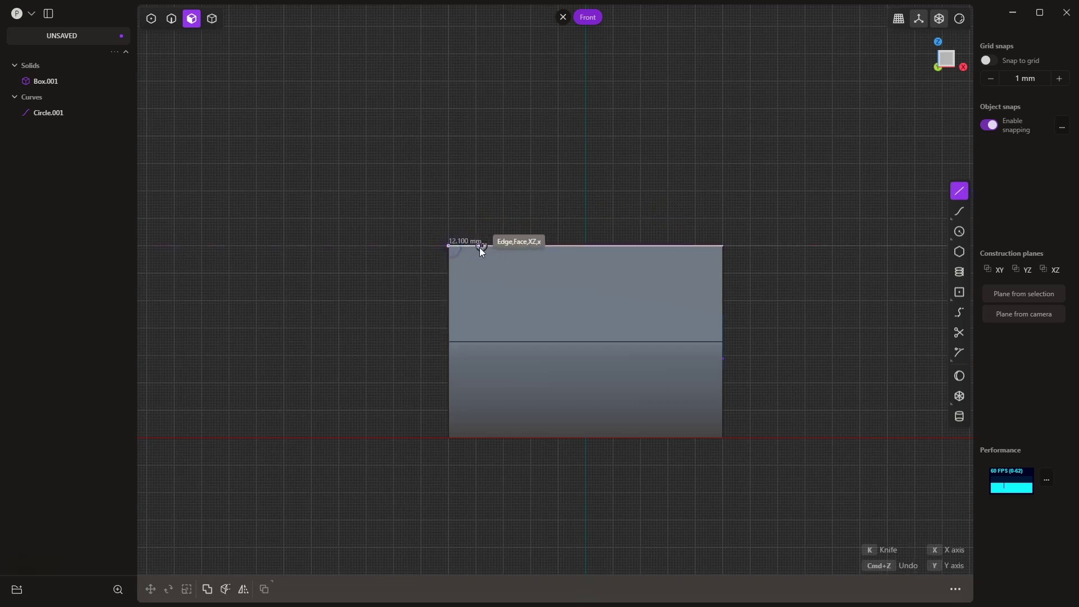
{"action": "key", "text": "Tab"}
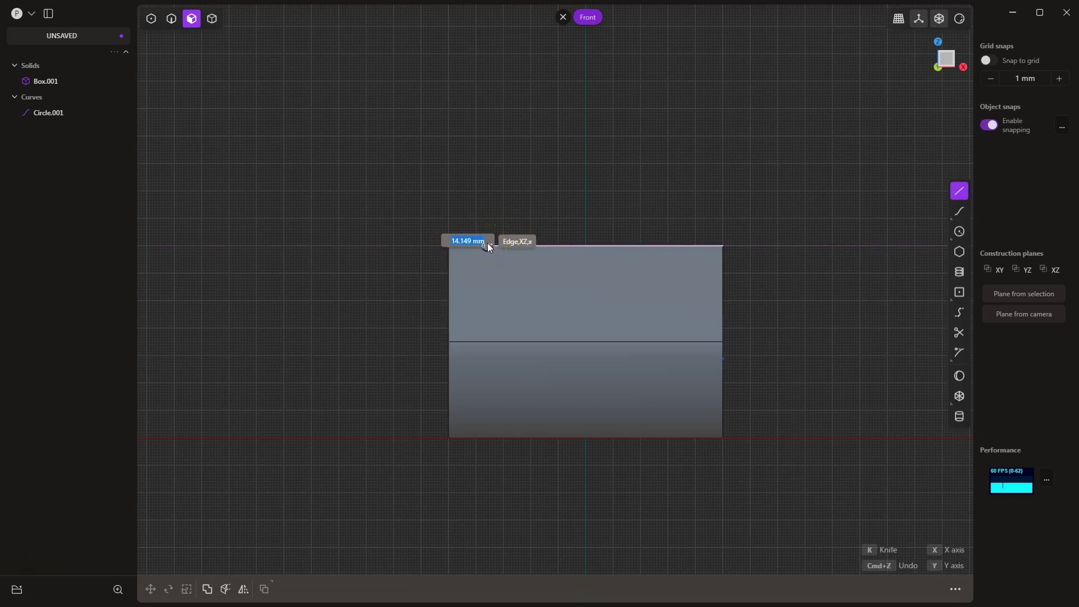
{"action": "type", "text": "10"}
{"action": "key", "text": "Return"}
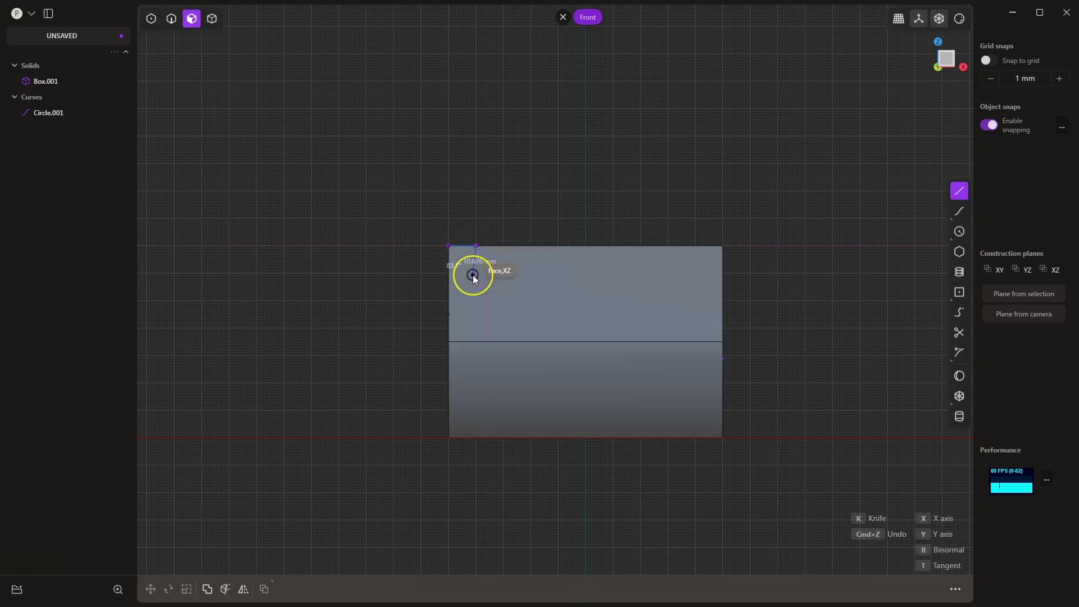
Continue the line 10 mm downward at 90° and finish the L-shaped polyline.
{"action": "left_click", "coordinate": [475, 281]}
{"action": "key", "text": "Tab"}
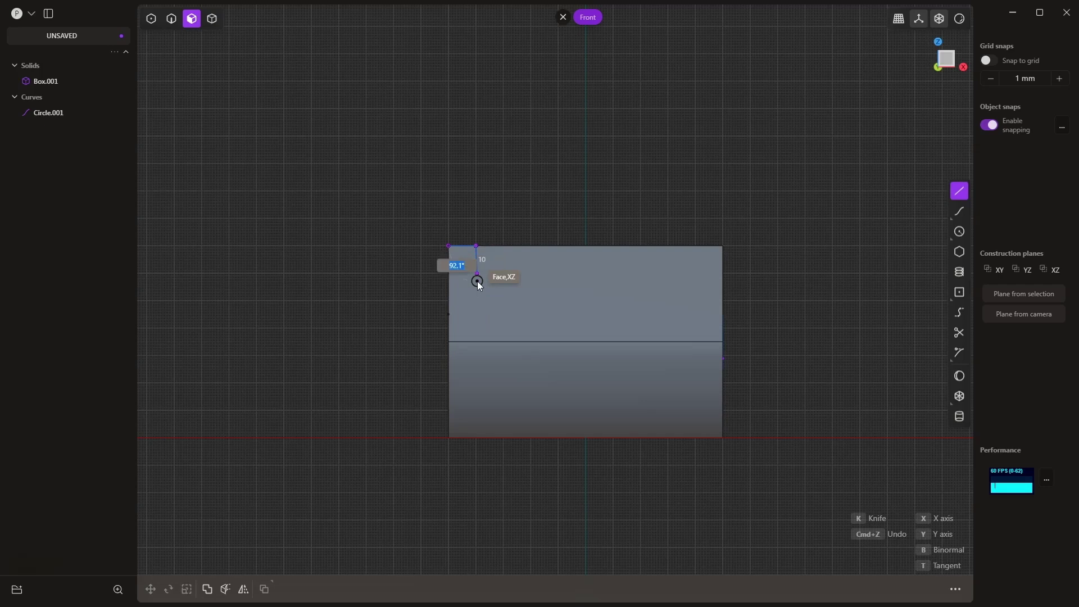
{"action": "type", "text": "90"}
{"action": "key", "text": "Return"}
{"action": "key", "text": "Return"}
{"action": "left_click", "coordinate": [473, 267]}
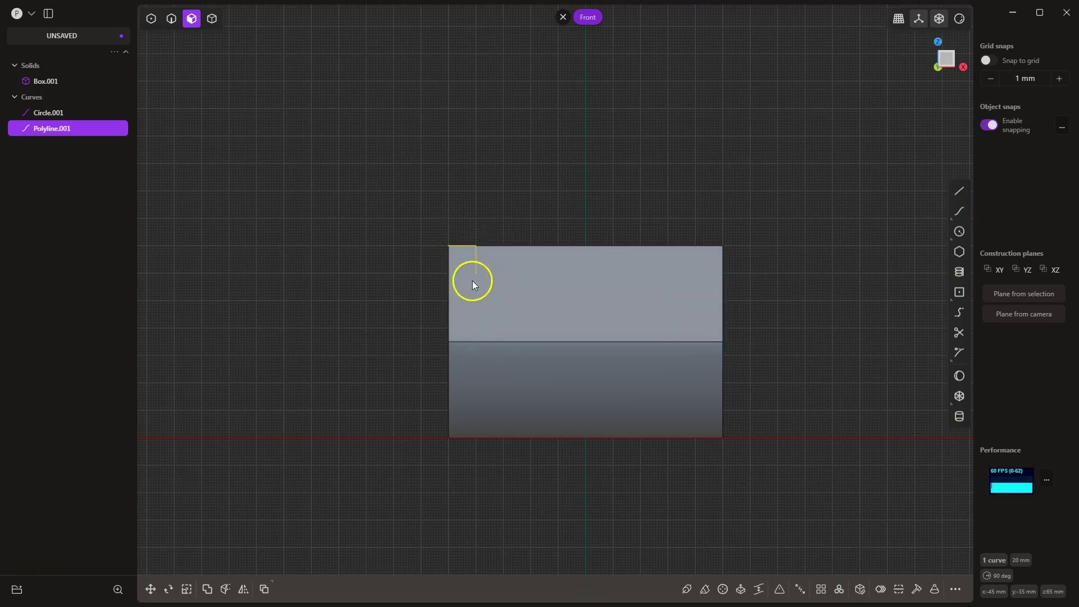
Mirror the L-shaped polyline across the X direction to the opposite upper corner of the front face.
{"action": "left_click", "coordinate": [244, 588]}
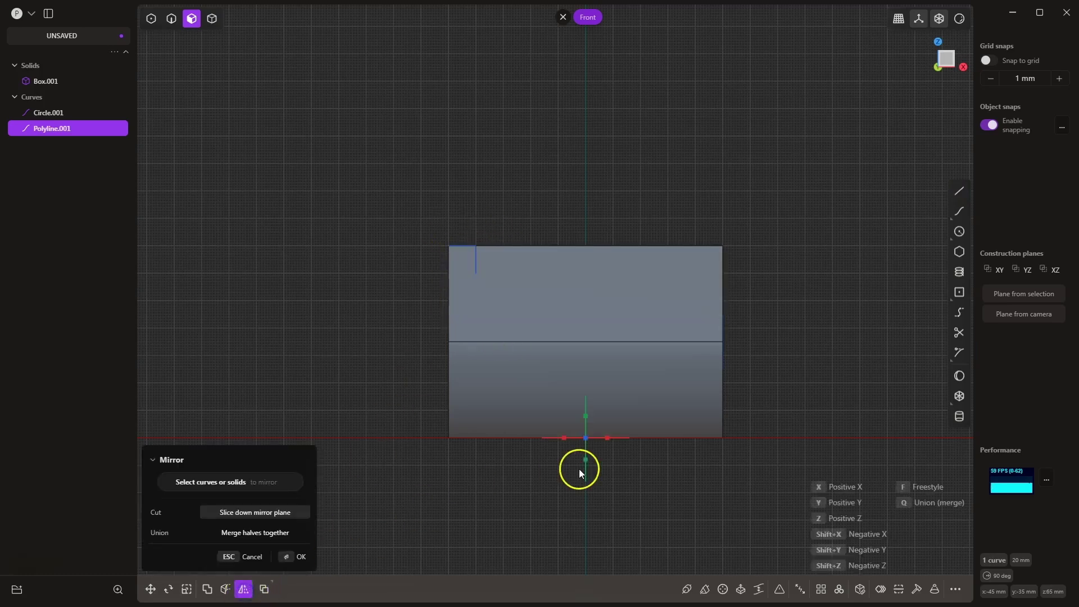
{"action": "left_click", "coordinate": [606, 438]}
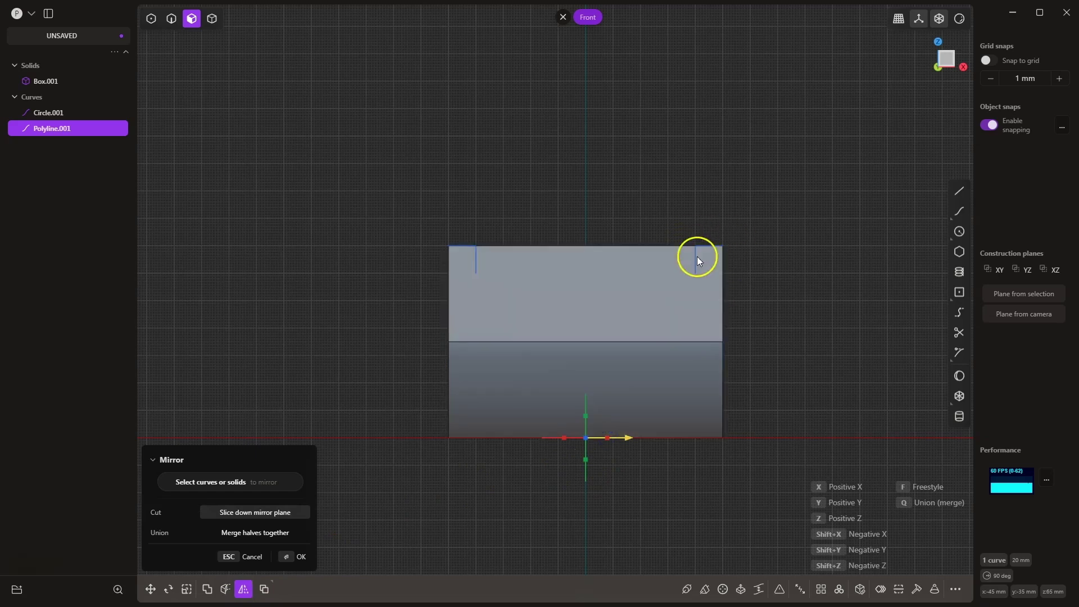
{"action": "left_click", "coordinate": [296, 558]}
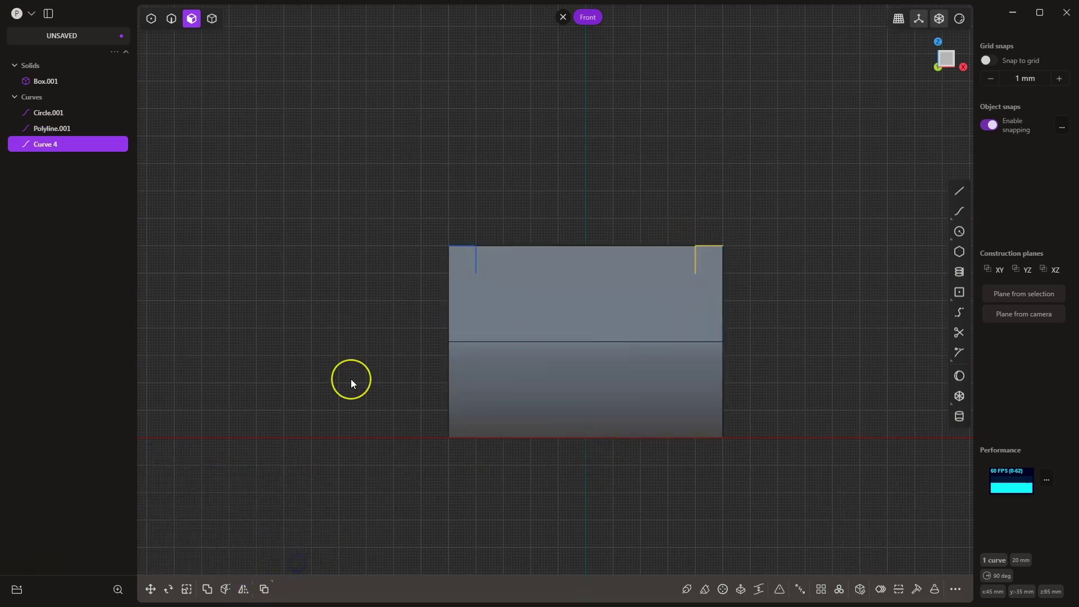
Draw a corner rectangle 80 mm wide between the lower ends of the two L-shaped guides, extending below the underside of the box.
{"action": "left_click", "coordinate": [960, 295]}
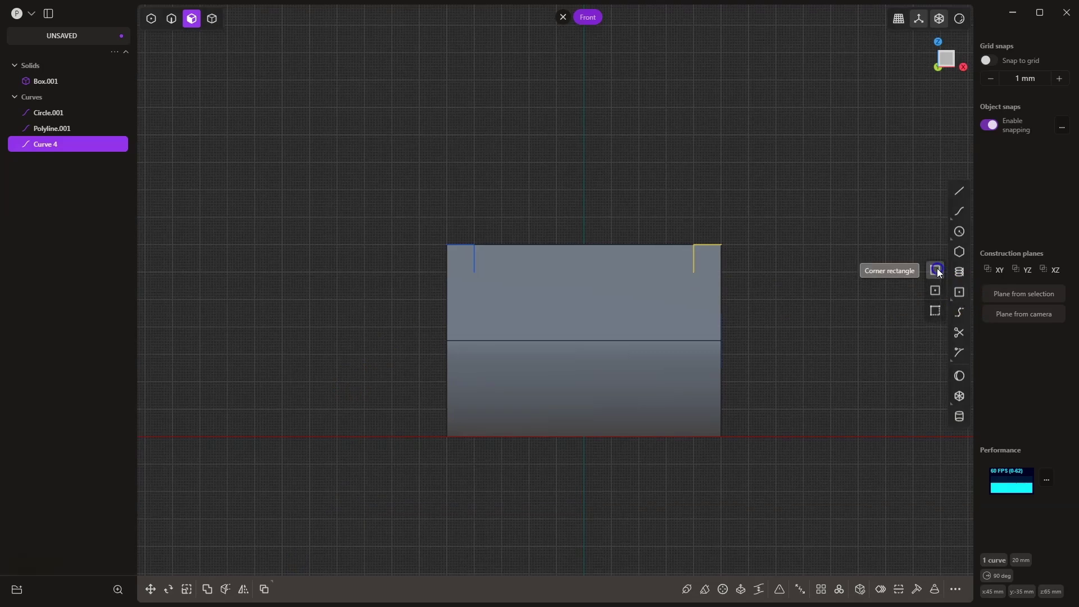
{"action": "left_click", "coordinate": [936, 271]}
{"action": "left_click", "coordinate": [477, 271]}
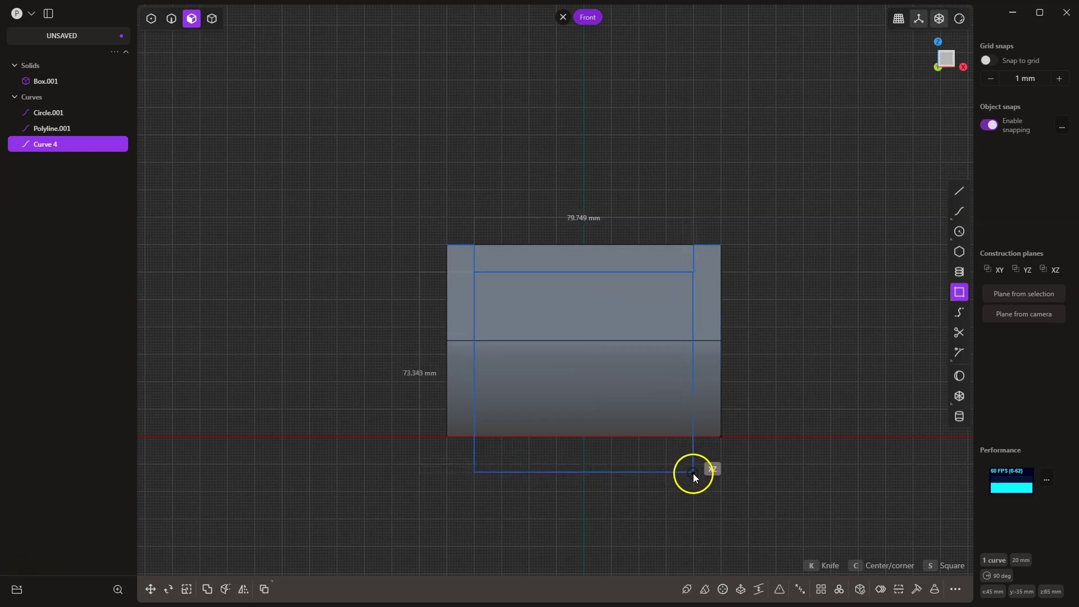
{"action": "left_click_drag", "start_coordinate": [693, 474], "coordinate": [692, 271]}
{"action": "mouse_move", "coordinate": [692, 268]}
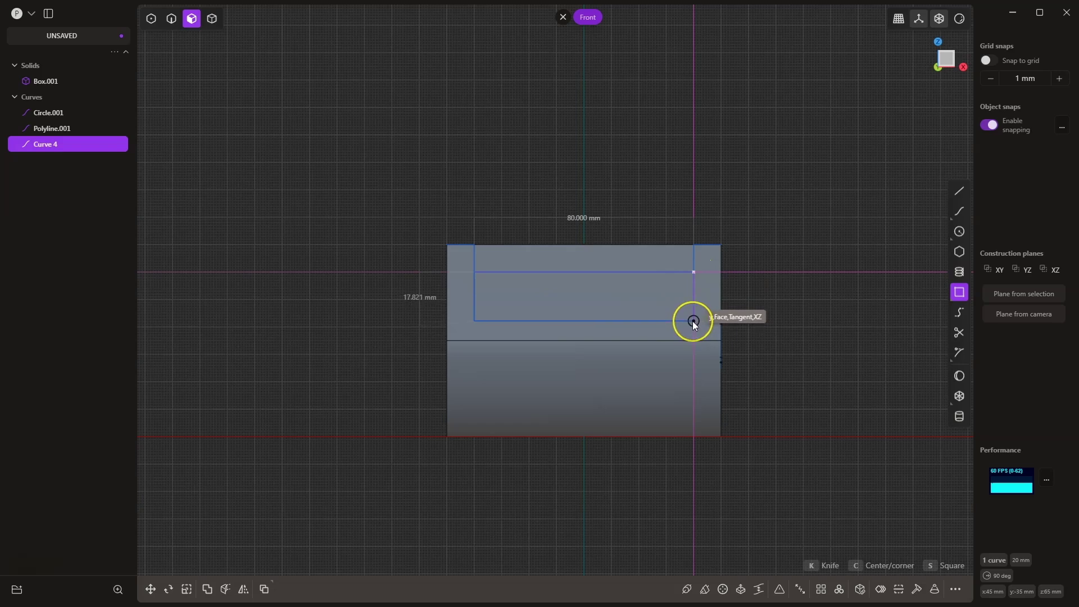
{"action": "left_click_drag", "start_coordinate": [706, 350], "coordinate": [688, 464]}
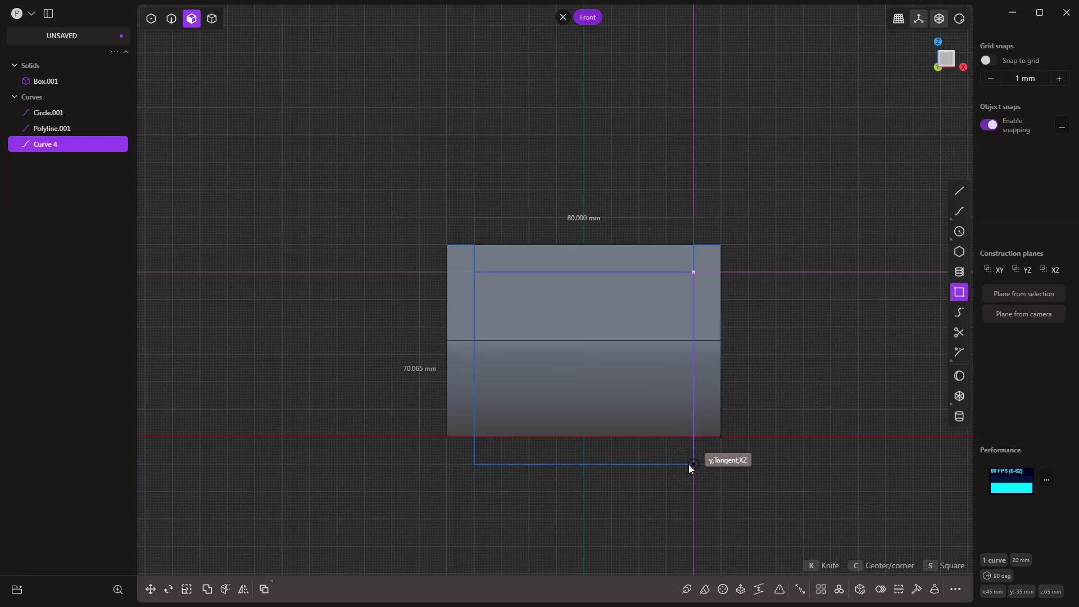
{"action": "mouse_move", "coordinate": [689, 464]}
{"action": "left_mouse_down"}
{"action": "mouse_move", "coordinate": [730, 262]}
{"action": "mouse_move", "coordinate": [697, 258]}
{"action": "mouse_move", "coordinate": [694, 479]}
{"action": "mouse_move", "coordinate": [694, 459]}
{"action": "left_mouse_up"}
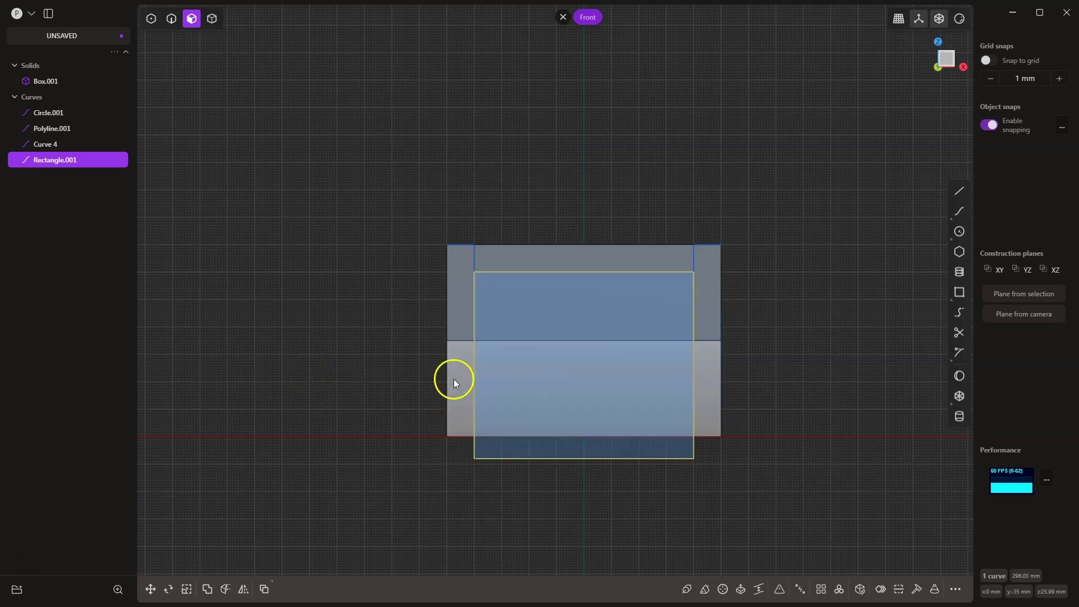
{"action": "mouse_move", "coordinate": [688, 260]}
{"action": "left_mouse_down"}
{"action": "mouse_move", "coordinate": [691, 448]}
{"action": "mouse_move", "coordinate": [752, 390]}
{"action": "left_mouse_up"}
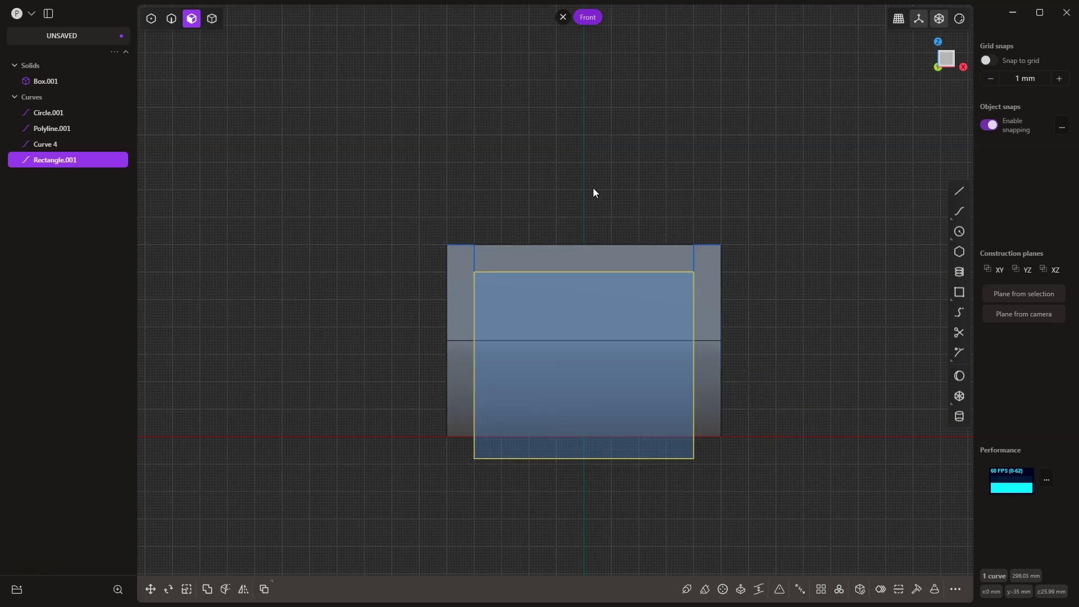
Reset the construction plane and extrude the rectangle about 163 mm through the box as a Difference to leave a U-shaped bracket.
{"action": "left_click", "coordinate": [560, 20]}
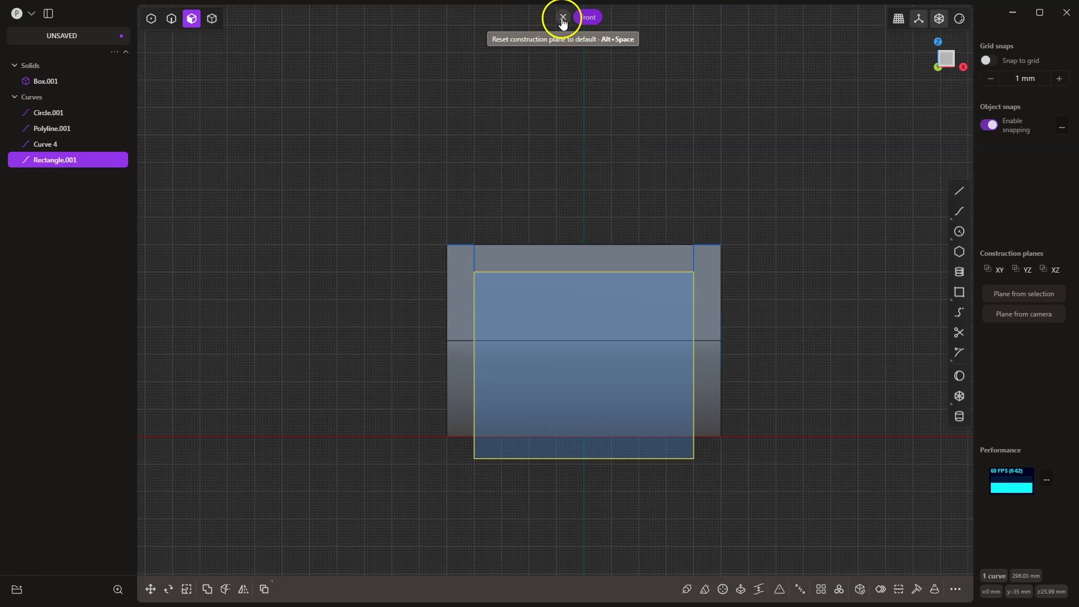
{"action": "left_click", "coordinate": [567, 15]}
{"action": "middle_click_drag", "start_coordinate": [649, 199], "coordinate": [537, 415]}
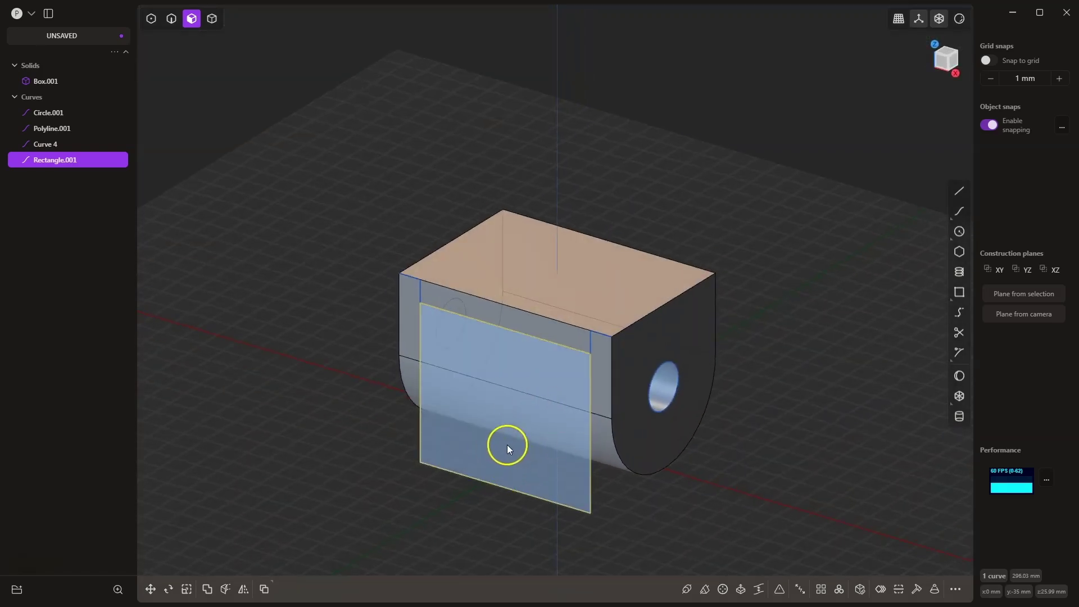
{"action": "key", "text": "e"}
{"action": "left_click_drag", "start_coordinate": [537, 426], "coordinate": [780, 276]}
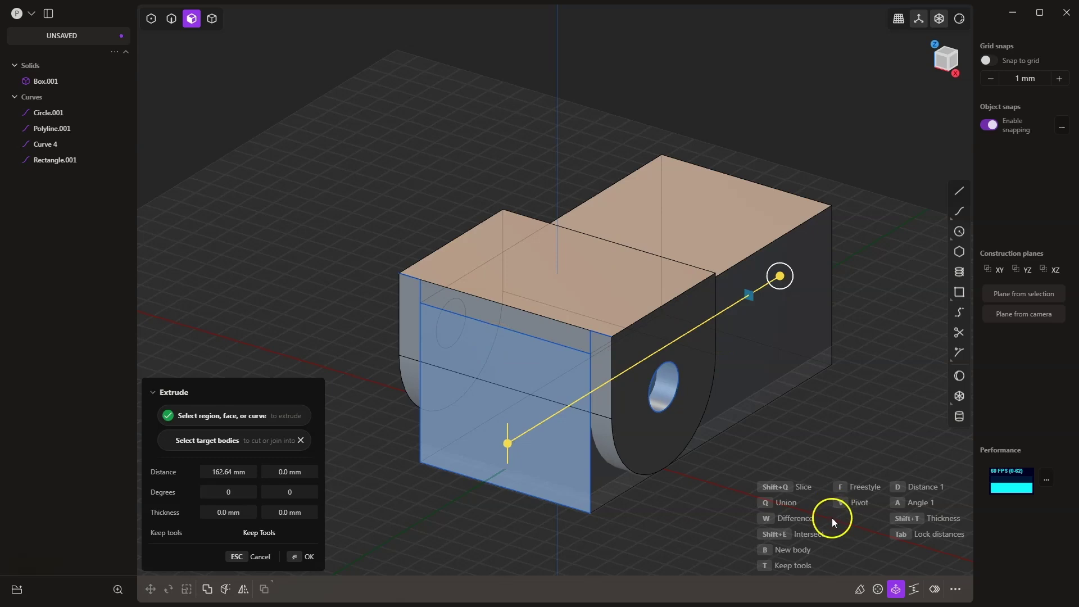
{"action": "key", "text": "w"}
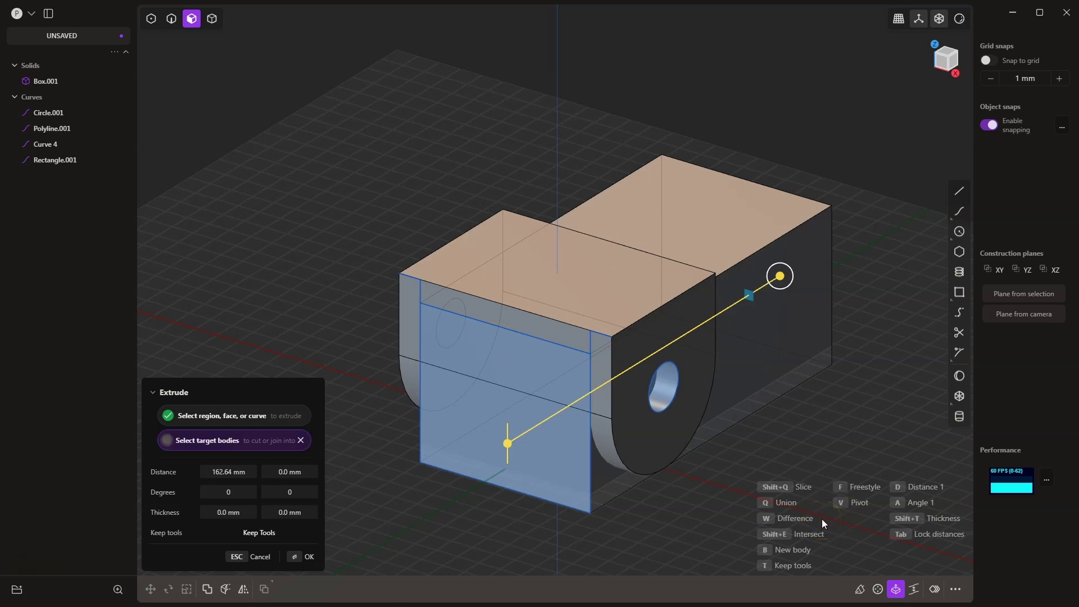
{"action": "left_click", "coordinate": [774, 501]}
{"action": "left_click", "coordinate": [767, 518]}
{"action": "left_click", "coordinate": [588, 284]}
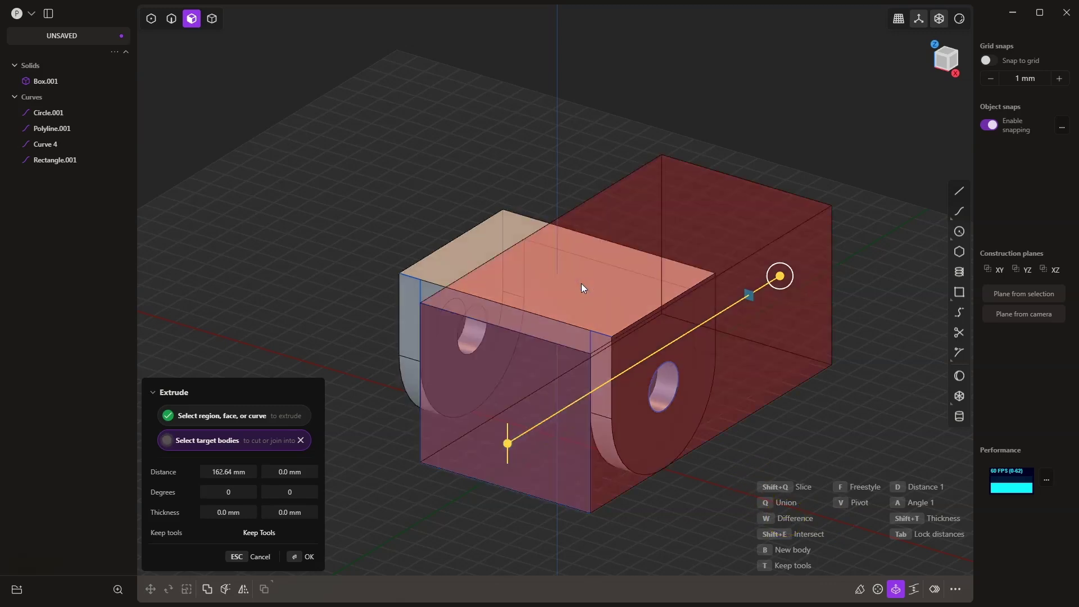
{"action": "left_click", "coordinate": [555, 285]}
{"action": "left_click", "coordinate": [333, 560]}
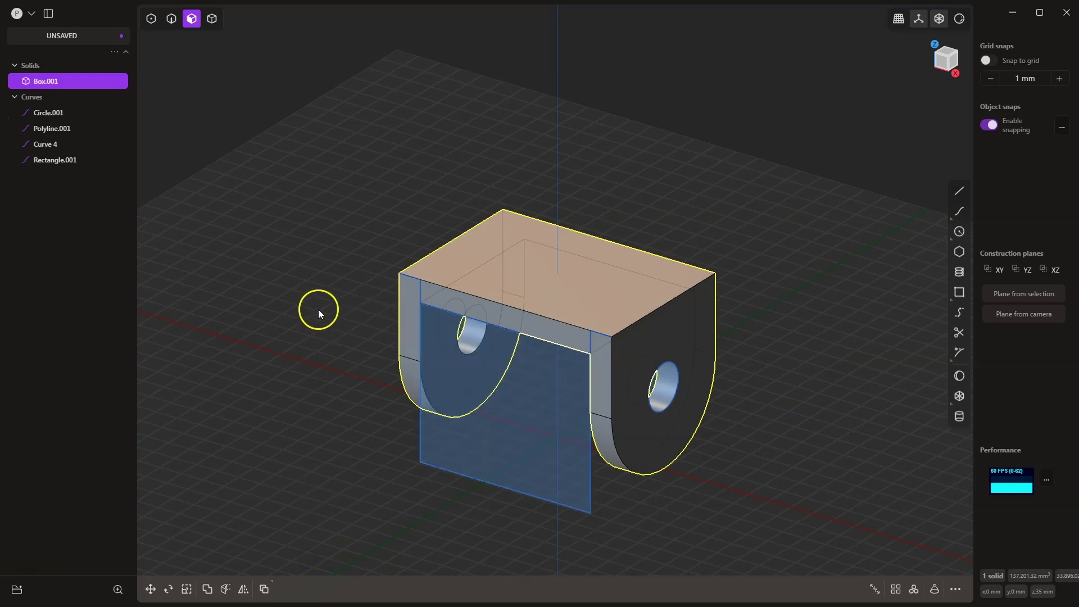
Hide all the sketch curves so only the bracket solid is shown.
{"action": "left_click", "coordinate": [34, 99]}
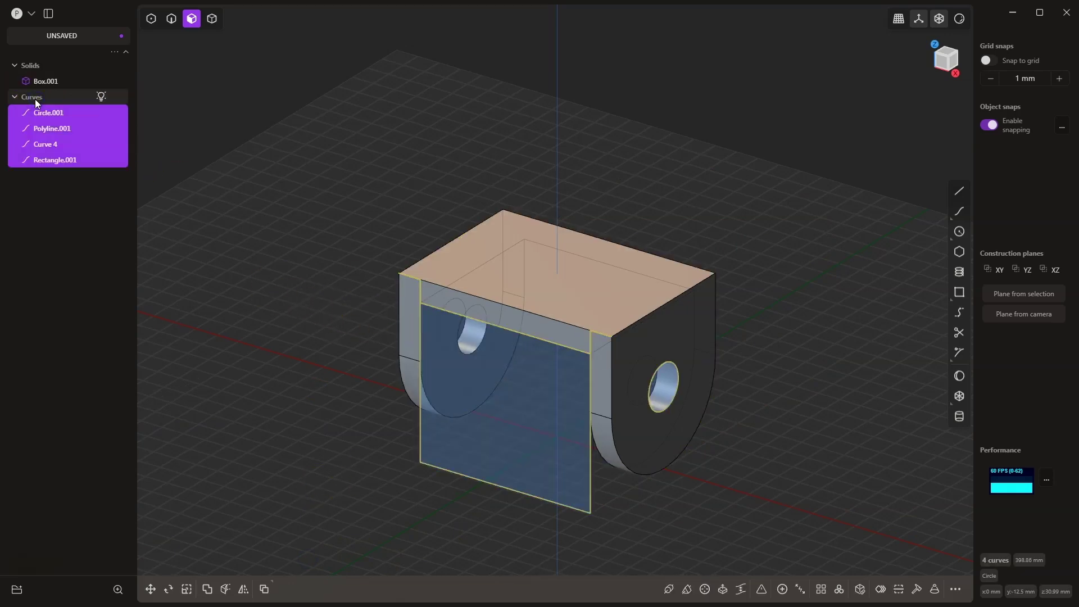
{"action": "left_click", "coordinate": [89, 113]}
{"action": "left_click", "coordinate": [433, 213]}
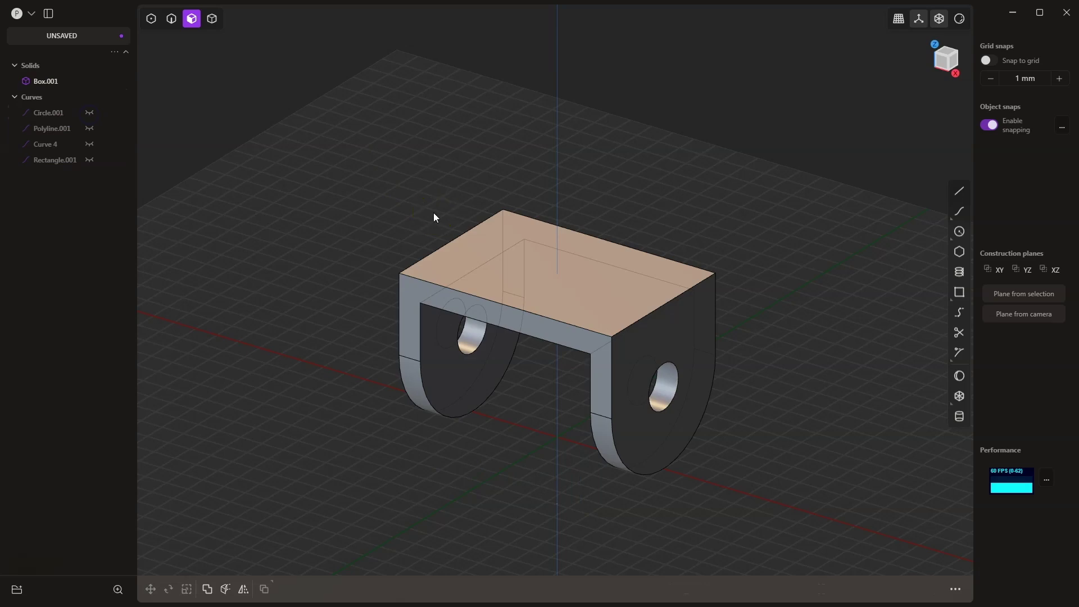
Set a temporary construction plane on the bracket's top face and draw a 50 mm diameter circle at the face centre.
{"action": "left_click", "coordinate": [475, 270]}
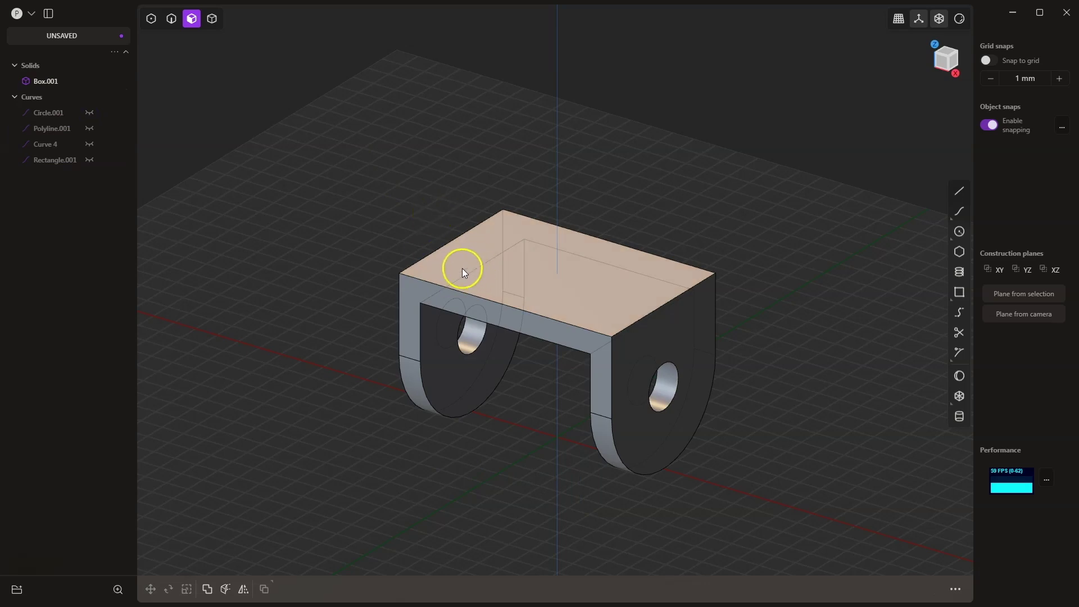
{"action": "key", "text": "o"}
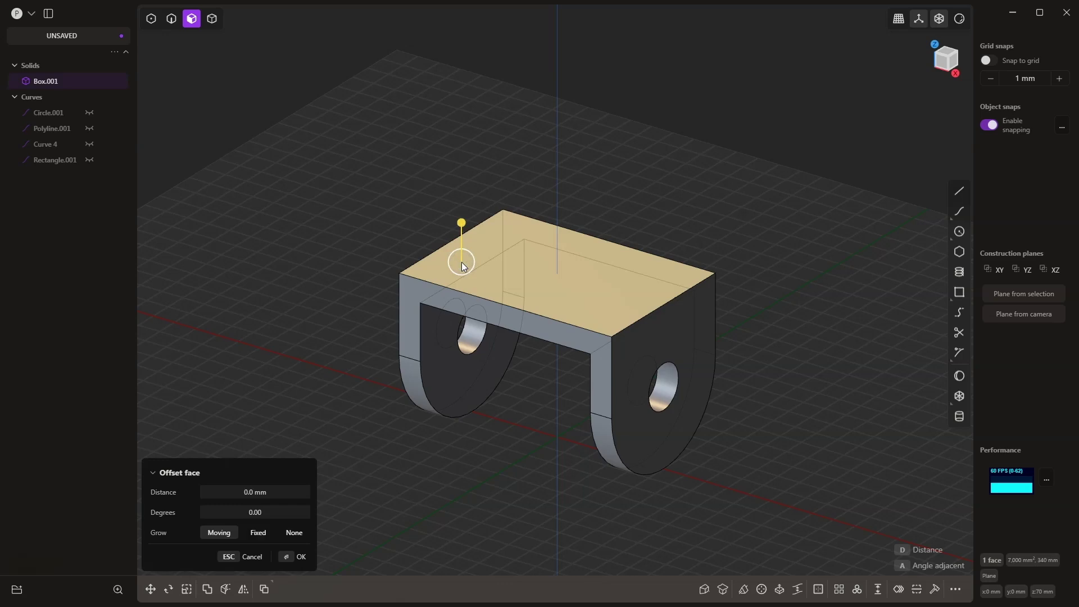
{"action": "key", "text": "space"}
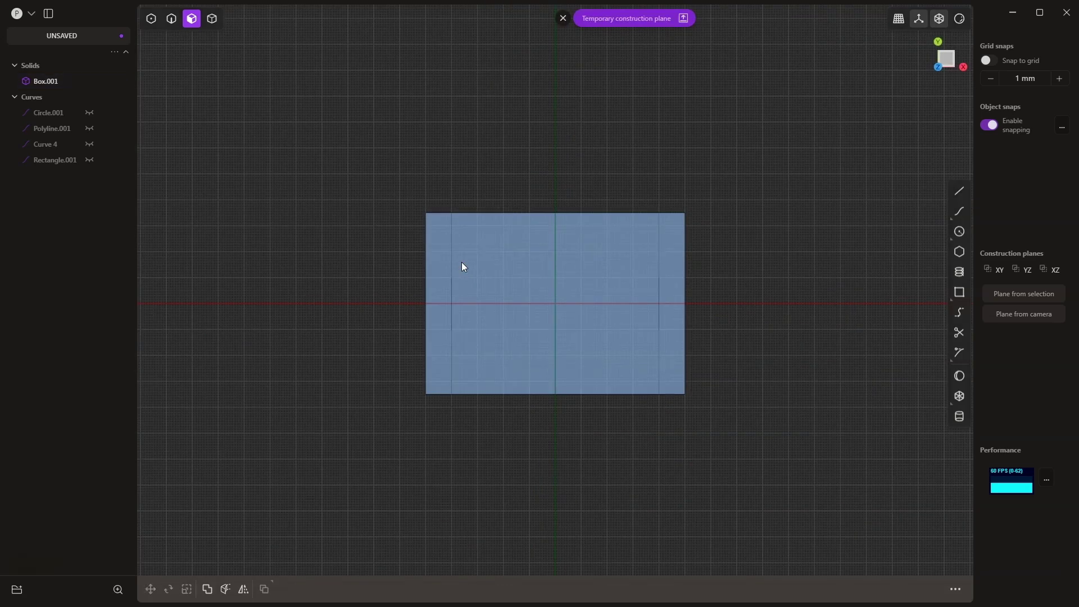
{"action": "left_click", "coordinate": [959, 231]}
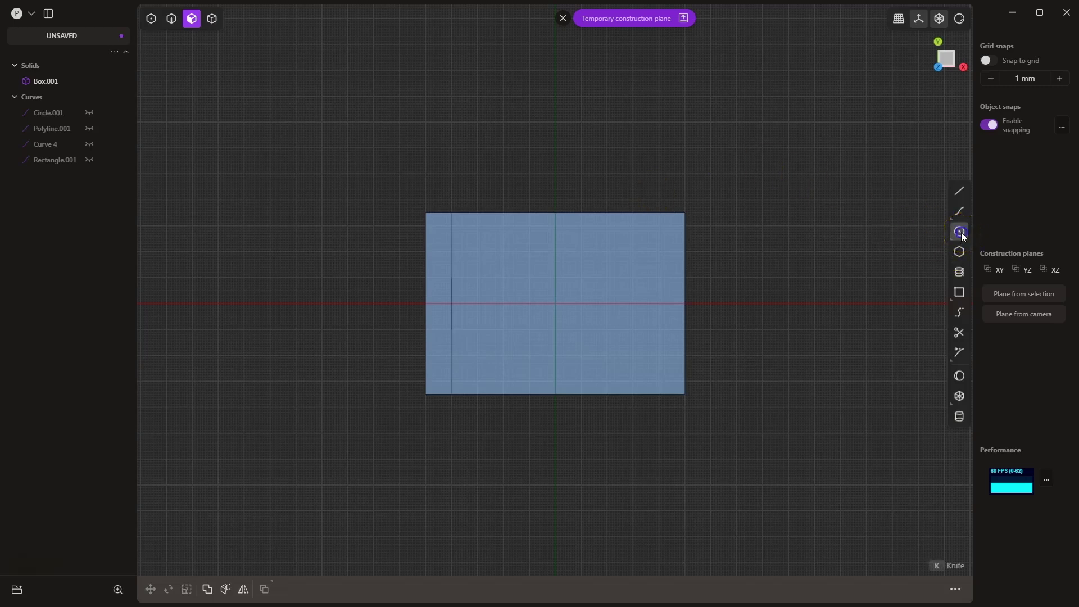
{"action": "left_click", "coordinate": [556, 302]}
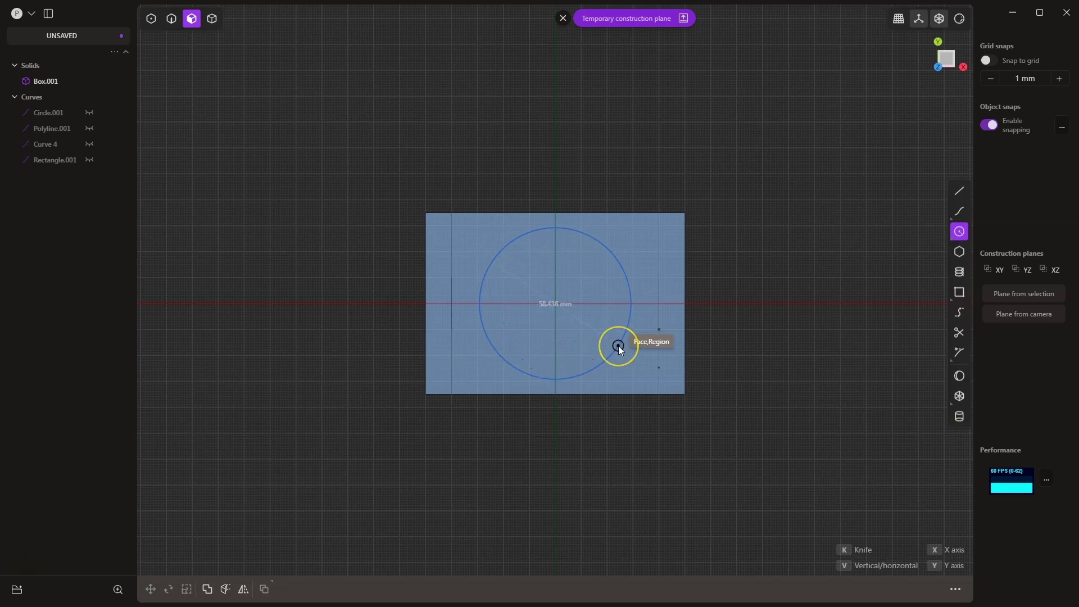
{"action": "key", "text": "Tab"}
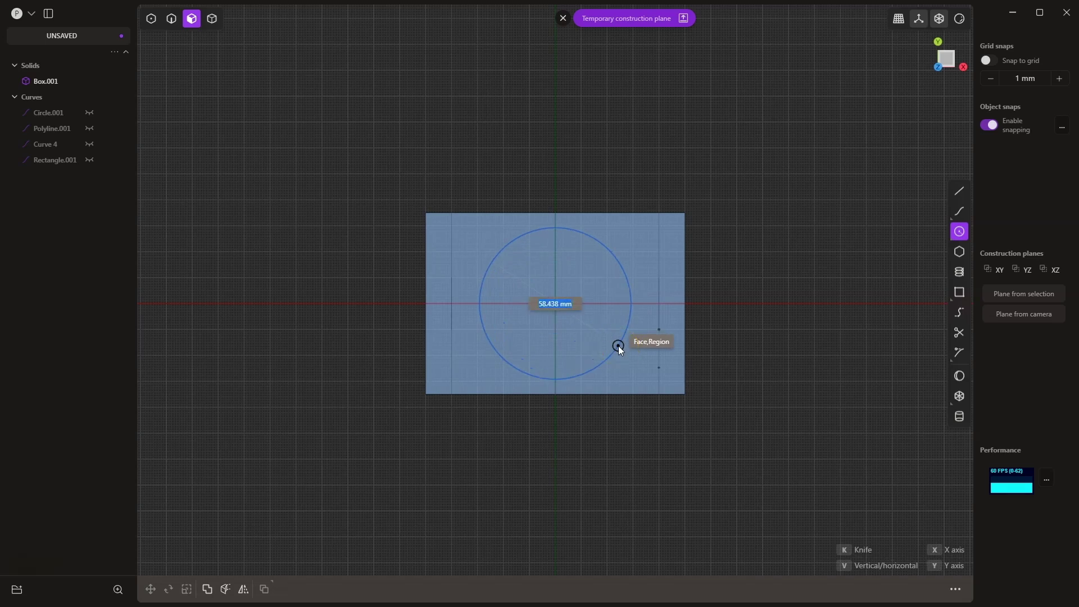
{"action": "type", "text": "50"}
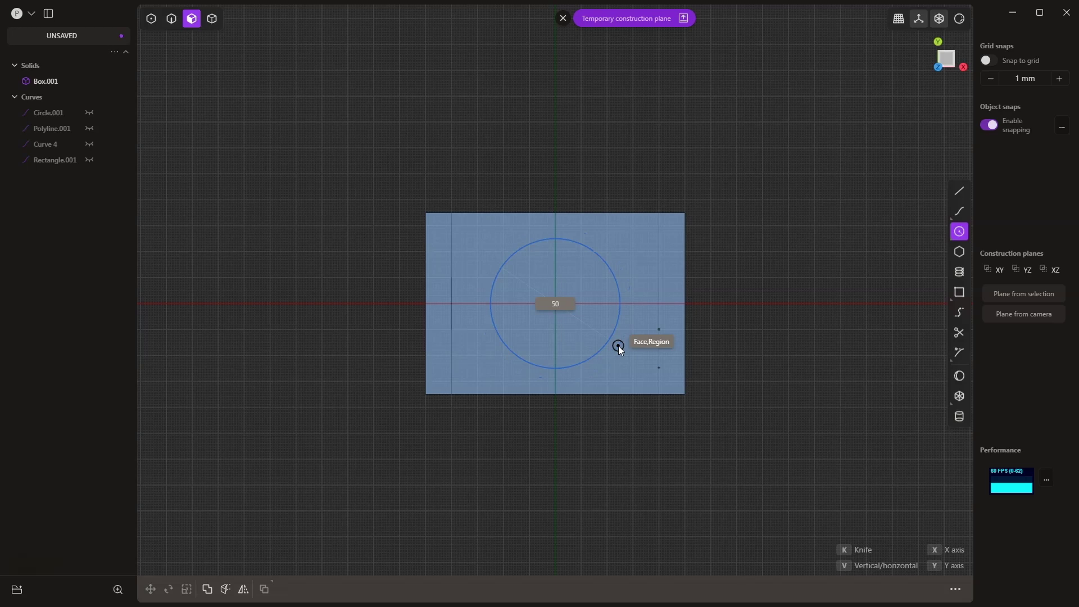
{"action": "key", "text": "Return"}
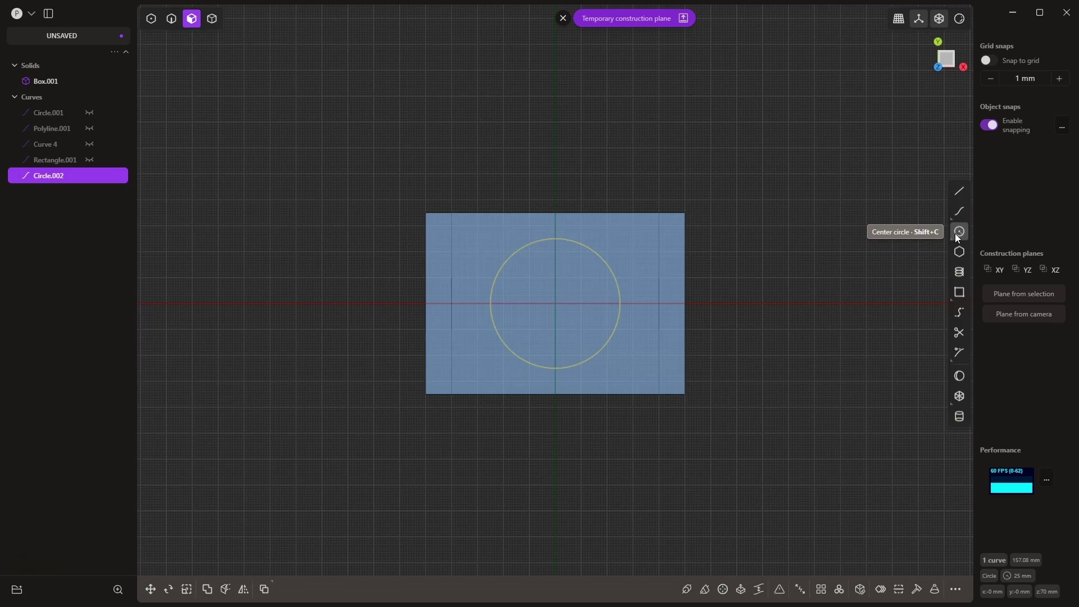
Draw a concentric 30 mm diameter circle at the centre of the top face.
{"action": "left_click", "coordinate": [664, 298]}
{"action": "key", "text": "c"}
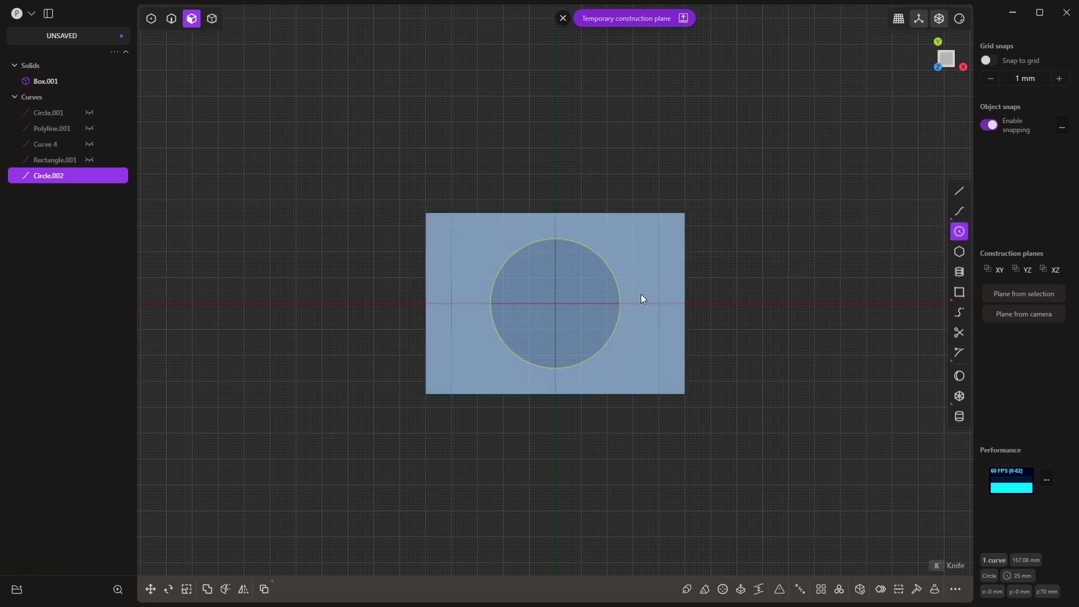
{"action": "left_click", "coordinate": [558, 303]}
{"action": "left_click", "coordinate": [593, 322]}
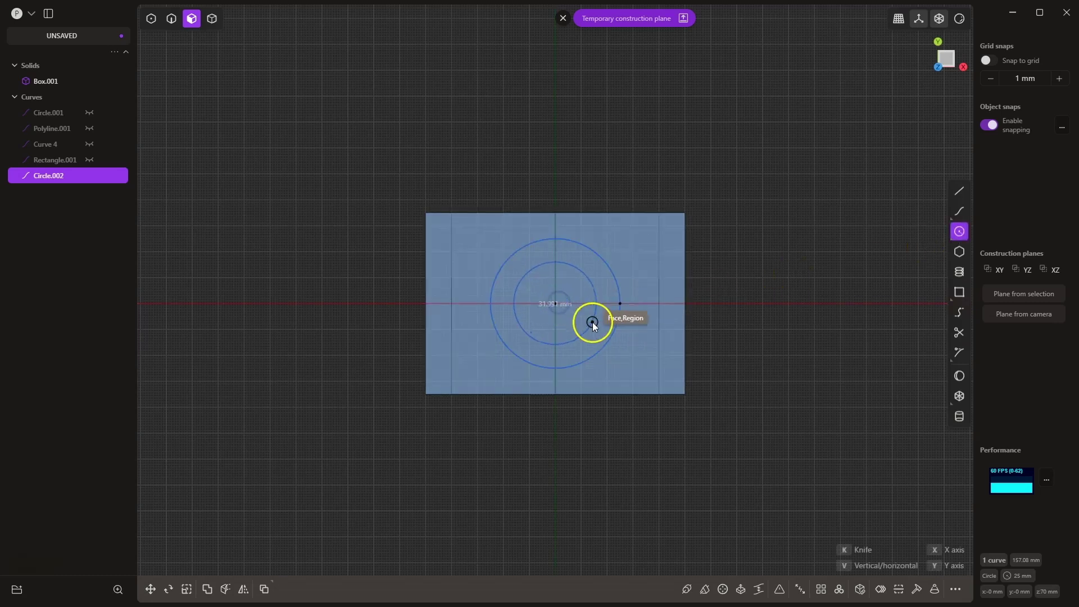
{"action": "key", "text": "Tab"}
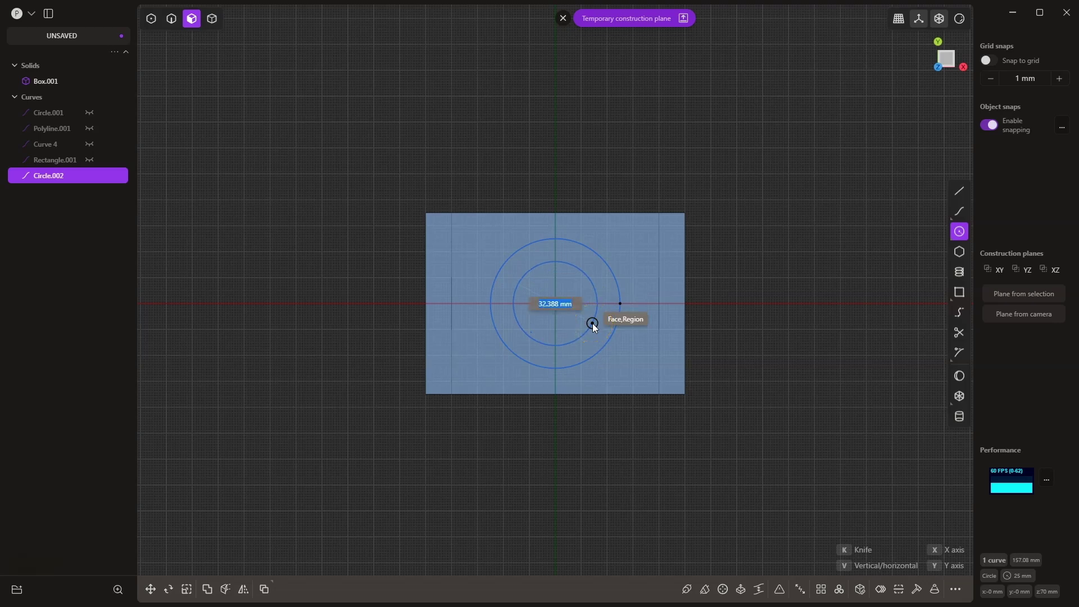
{"action": "type", "text": "15"}
{"action": "key", "text": "Return"}
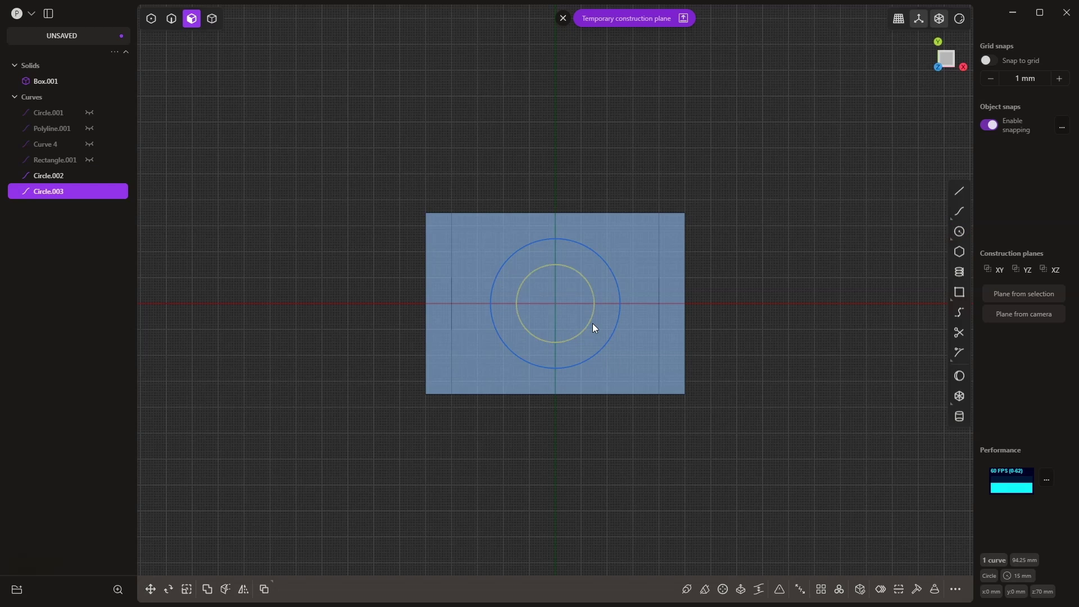
Draw a third concentric circle 20 mm in diameter at the top face centre and reset the construction plane to default.
{"action": "key", "text": "c"}
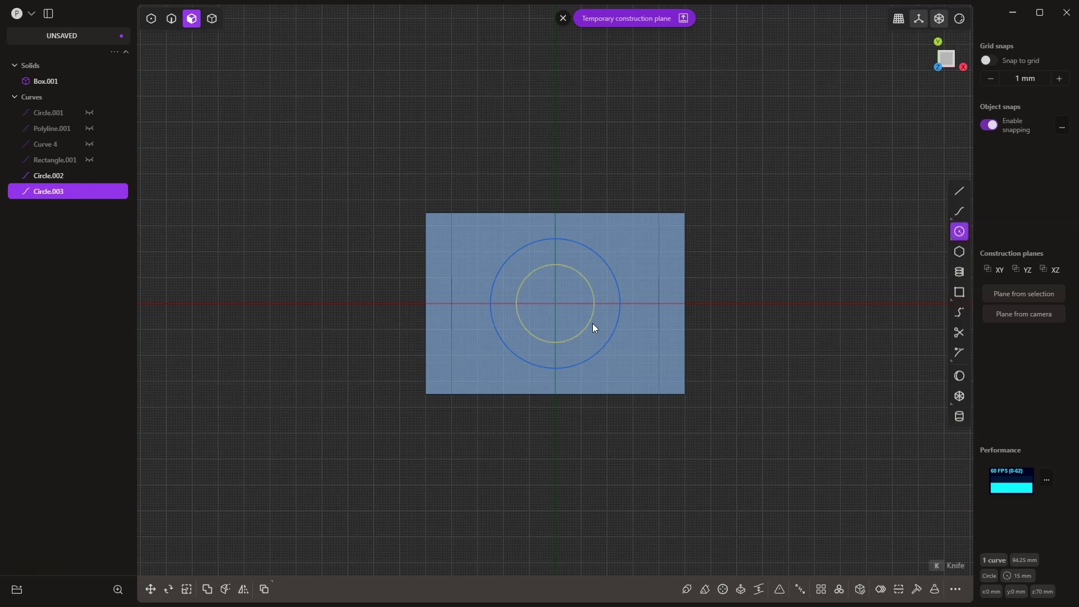
{"action": "left_click", "coordinate": [556, 304]}
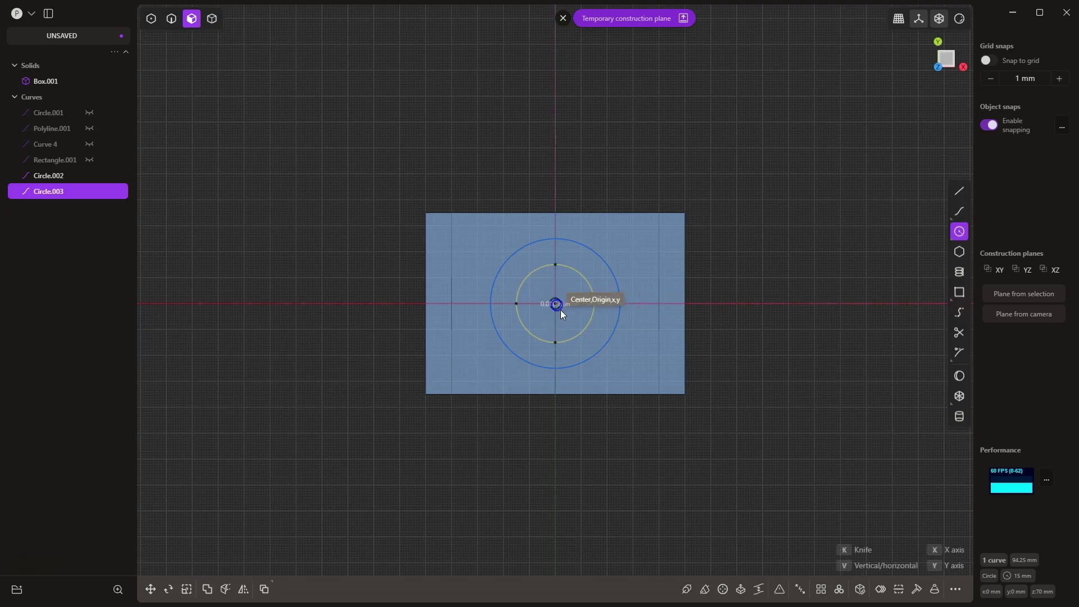
{"action": "key", "text": "Tab"}
{"action": "type", "text": "10"}
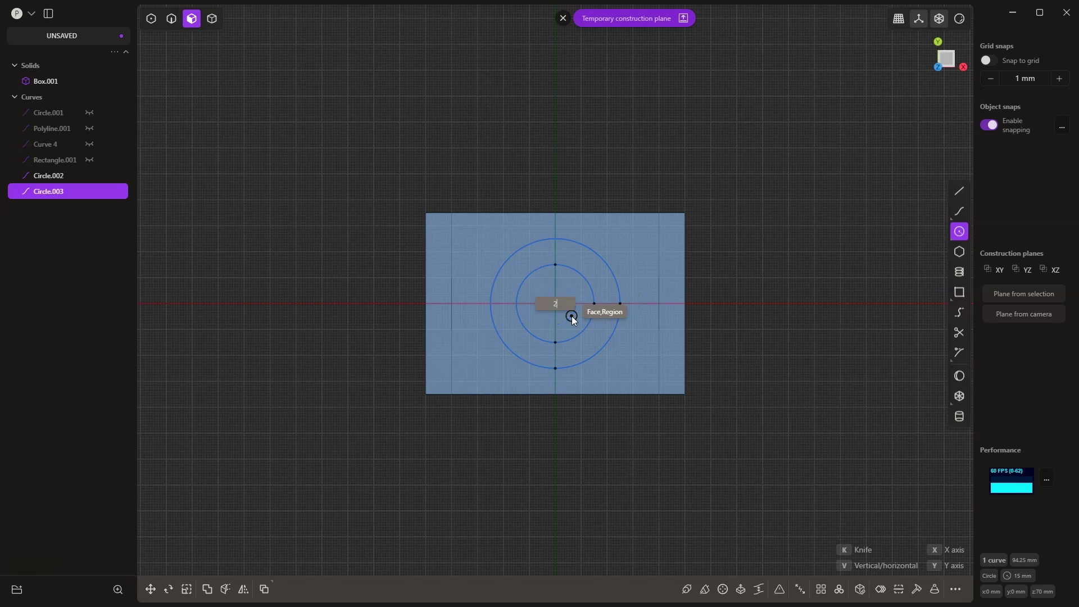
{"action": "key", "text": "Return"}
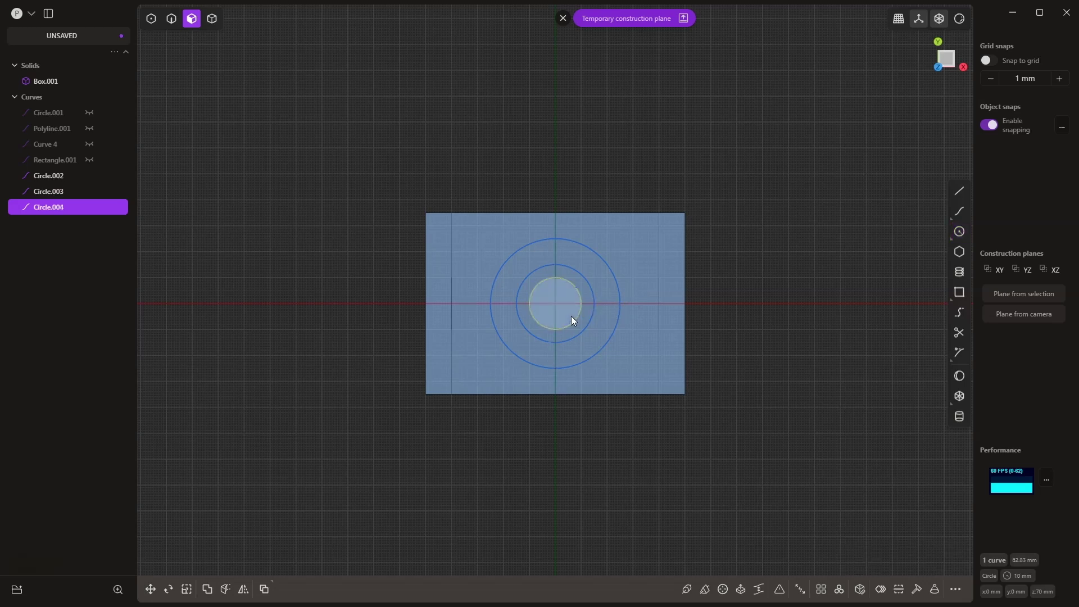
{"action": "left_click", "coordinate": [563, 18]}
Extrude the ring between the 50 mm and 30 mm circles 10 mm upward as a separate body.
{"action": "middle_click_drag", "start_coordinate": [647, 218], "coordinate": [635, 231]}
{"action": "scroll", "coordinate": [558, 272], "scroll_direction": "up", "scroll_amount": 3}
{"action": "left_click", "coordinate": [487, 297]}
{"action": "key", "text": "e"}
{"action": "left_click_drag", "start_coordinate": [487, 263], "coordinate": [490, 240]}
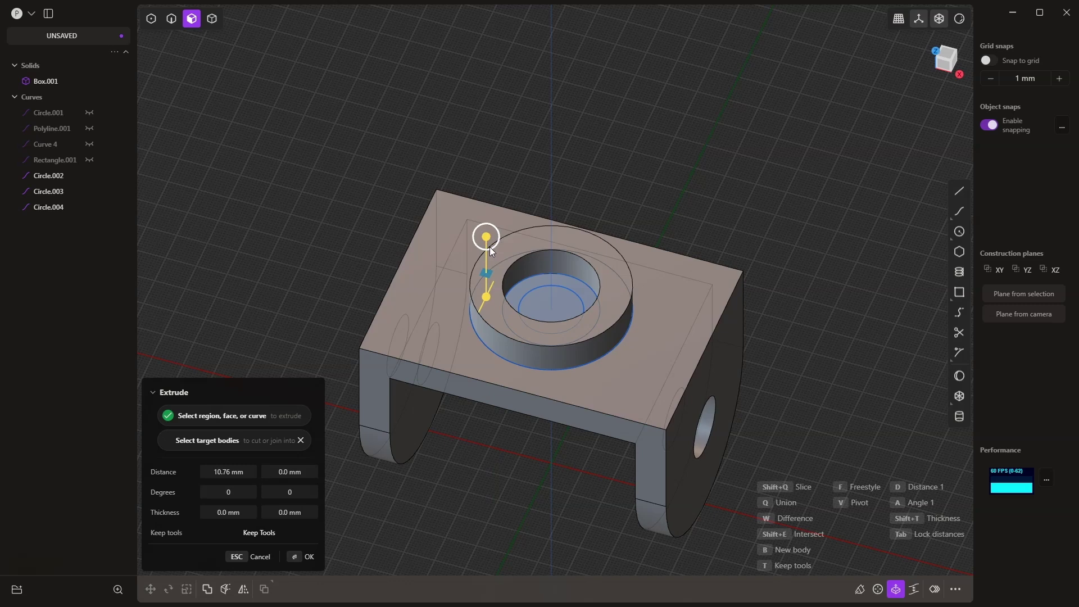
{"action": "type", "text": "d"}
{"action": "type", "text": "10"}
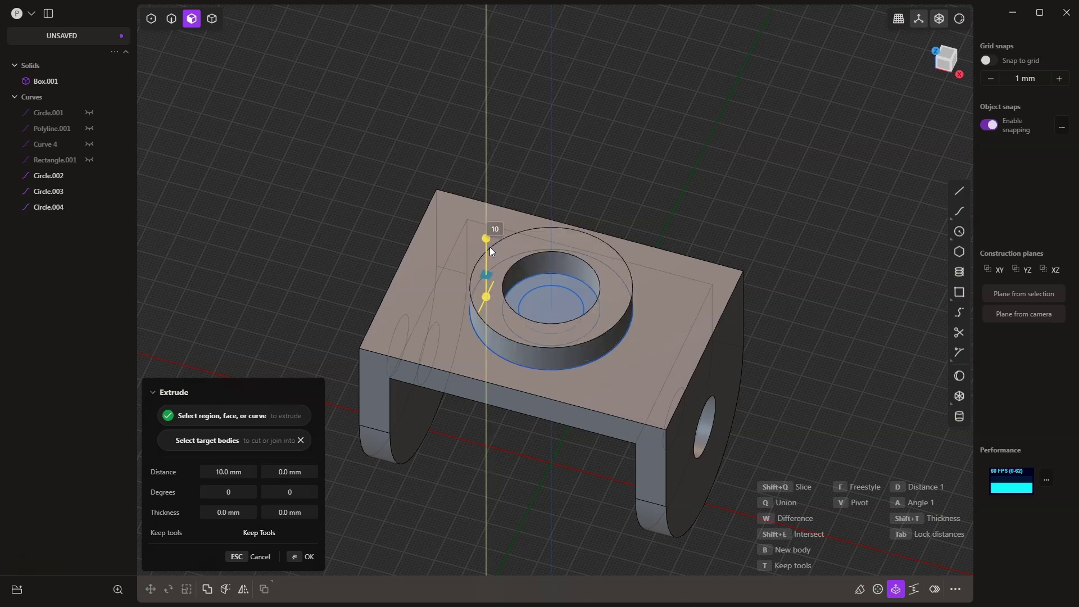
{"action": "key", "text": "Return"}
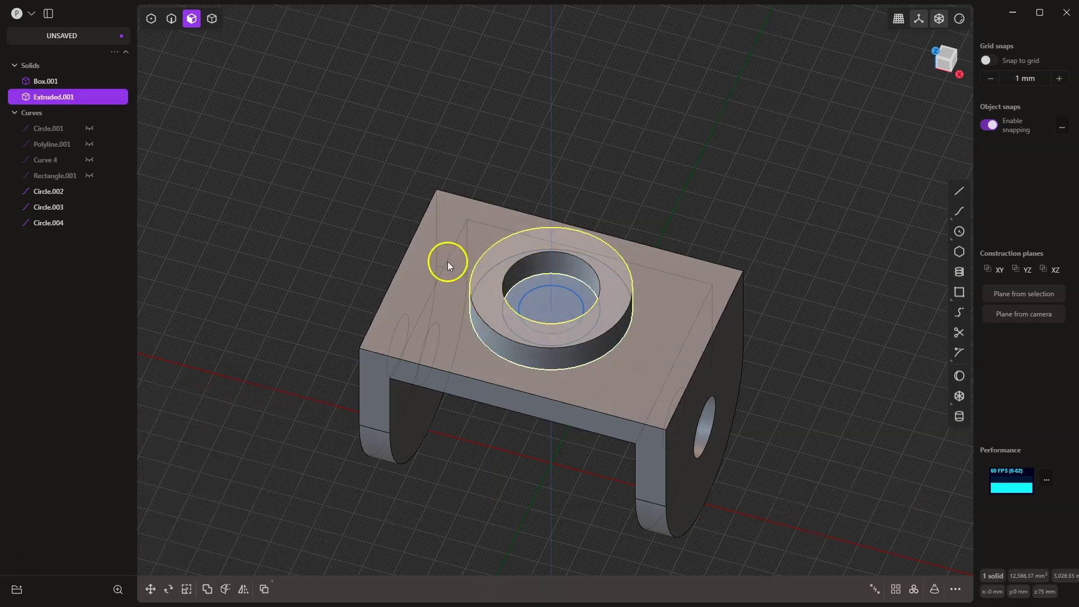
Undo the extrusion of the separate ring body.
{"action": "left_click", "coordinate": [54, 81]}
{"action": "left_click", "coordinate": [52, 97]}
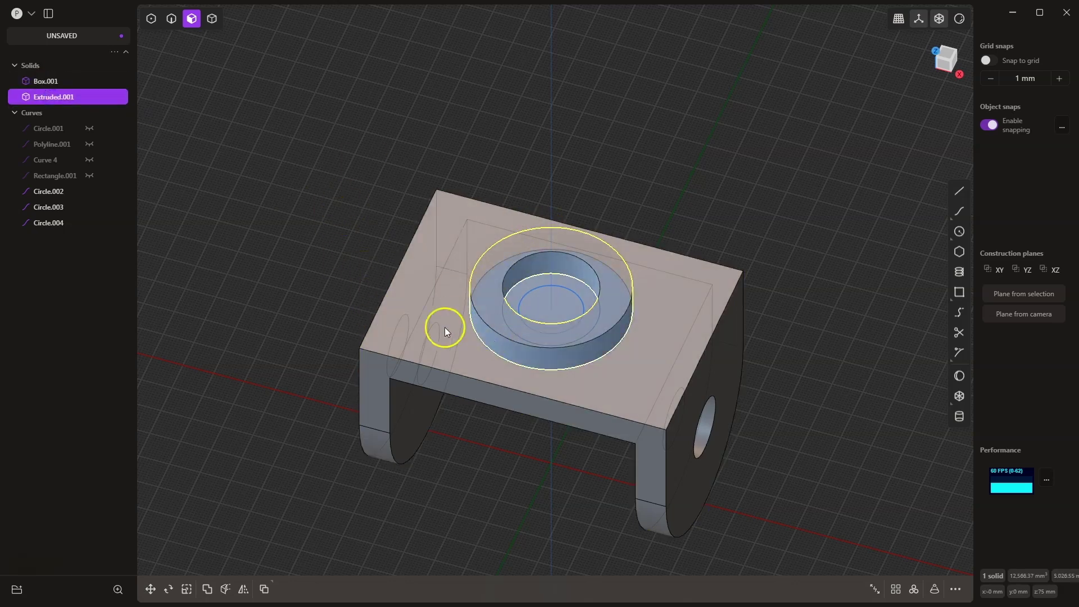
{"action": "left_click", "coordinate": [406, 309]}
{"action": "key", "text": "ctrl+z"}
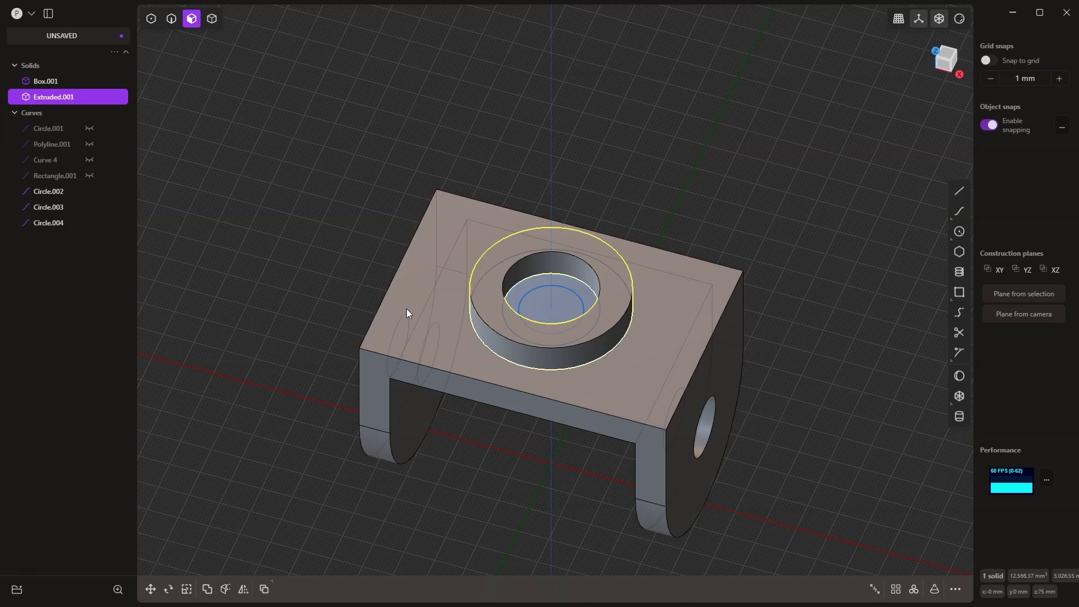
{"action": "key", "text": "ctrl+z"}
{"action": "key", "text": "e"}
{"action": "key", "text": "Escape"}
Extrude the ring between the 50 mm and 30 mm circles 10 mm upward as a Union with the bracket.
{"action": "left_click", "coordinate": [369, 230]}
{"action": "left_click", "coordinate": [488, 294]}
{"action": "key", "text": "e"}
{"action": "left_click_drag", "start_coordinate": [488, 258], "coordinate": [489, 236]}
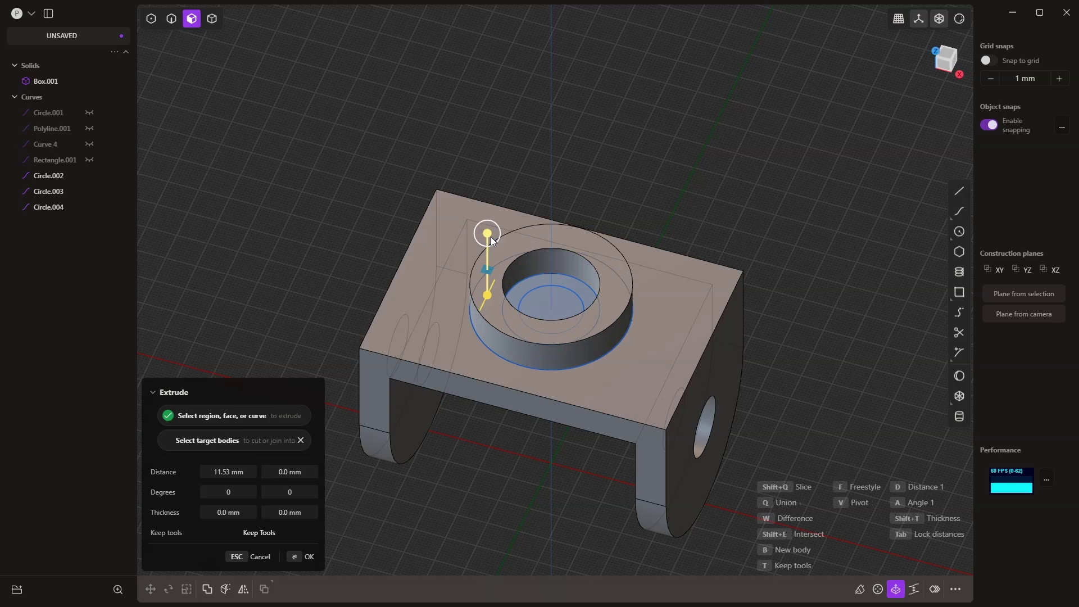
{"action": "type", "text": "10"}
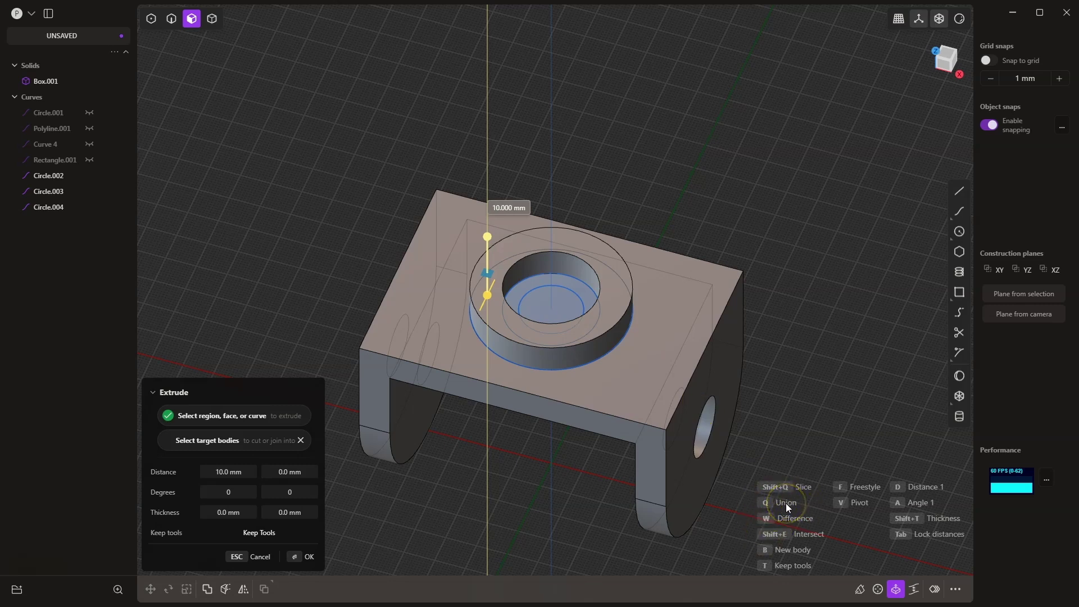
{"action": "left_click", "coordinate": [653, 363]}
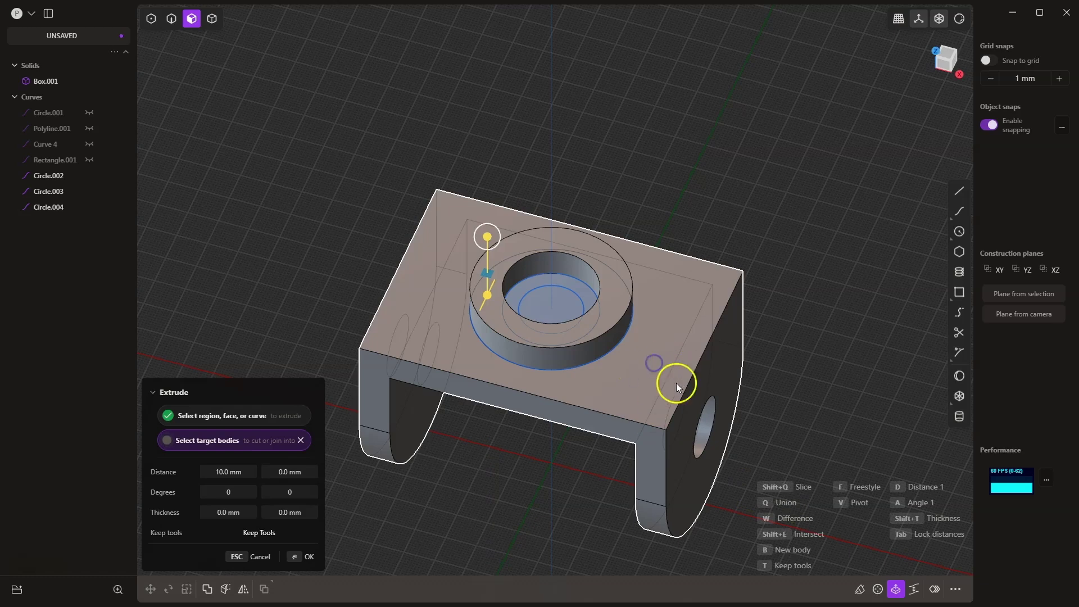
{"action": "left_click", "coordinate": [631, 363]}
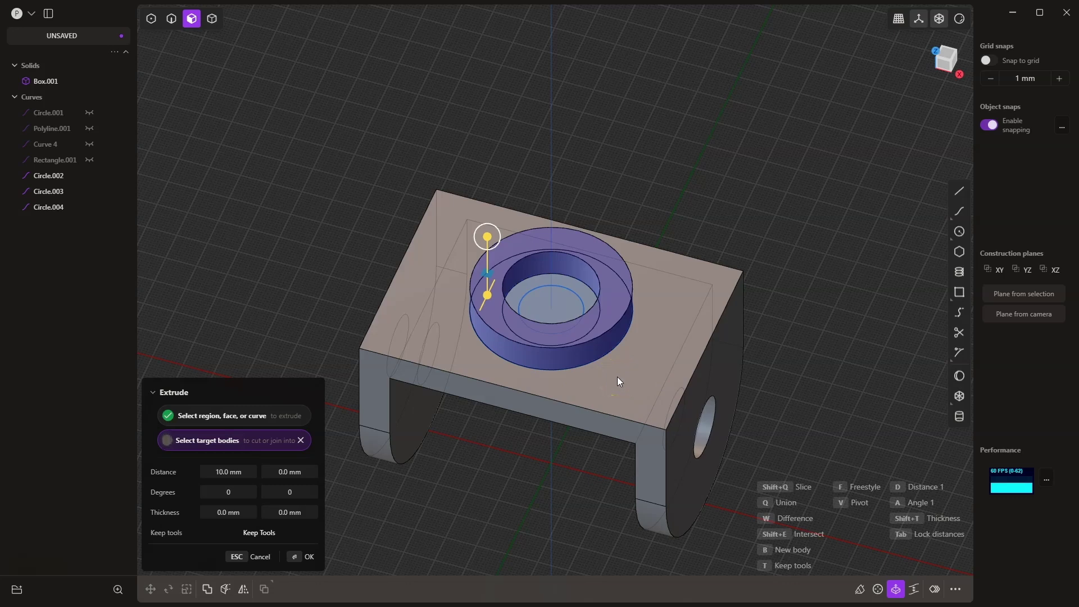
{"action": "left_click", "coordinate": [309, 556]}
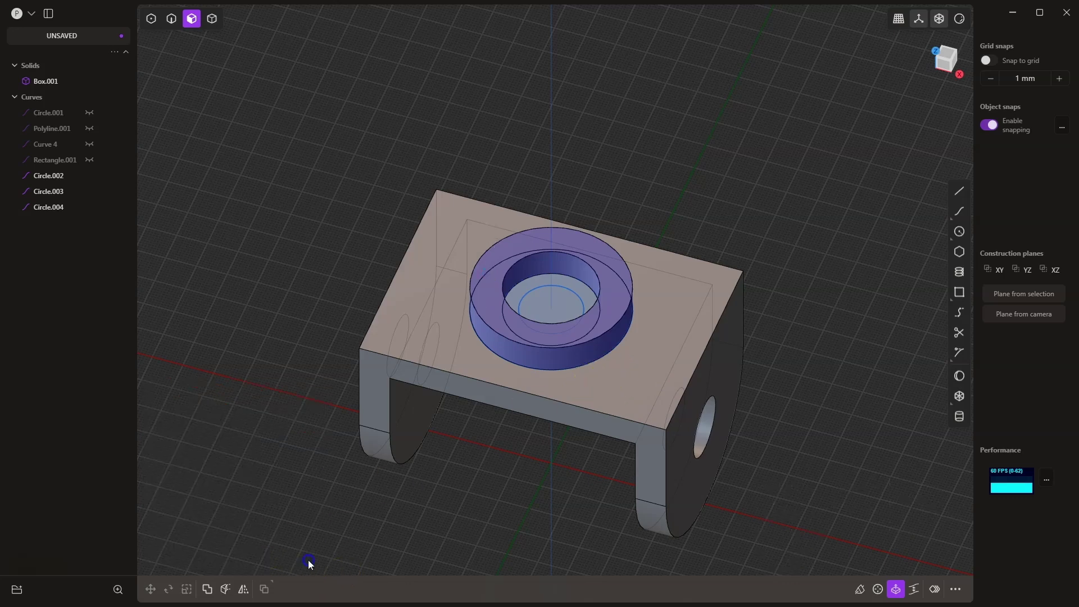
{"action": "left_click", "coordinate": [494, 268]}
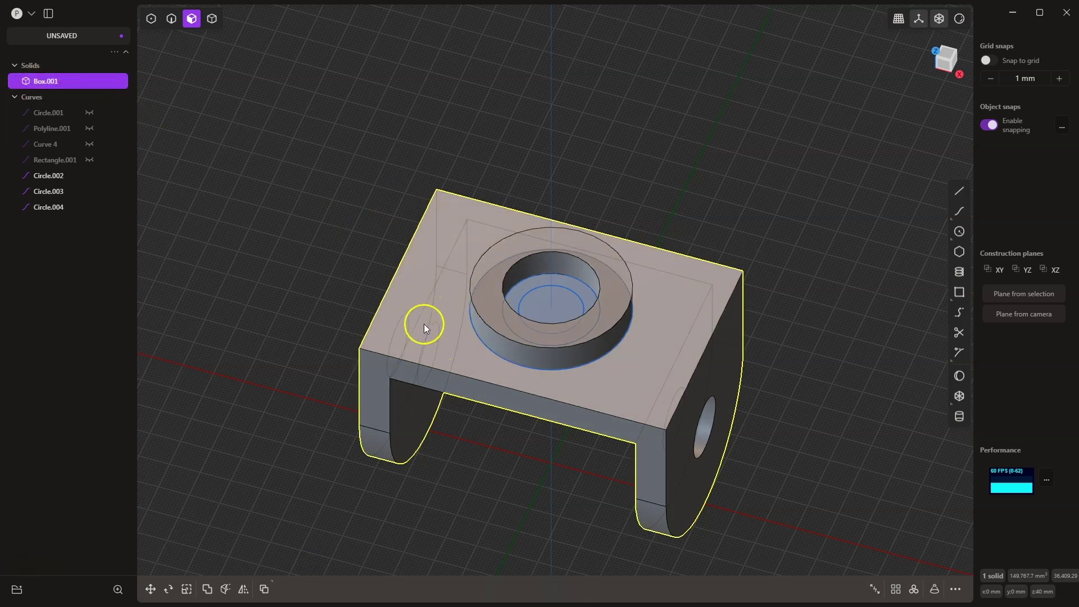
{"action": "key", "text": "Escape"}
Extrude the inner 20 mm circle about 27 mm downward through the bracket's top plate as a Difference.
{"action": "left_click", "coordinate": [544, 302]}
{"action": "key", "text": "e"}
{"action": "left_click", "coordinate": [534, 485]}
{"action": "middle_click_drag", "start_coordinate": [532, 480], "coordinate": [595, 355]}
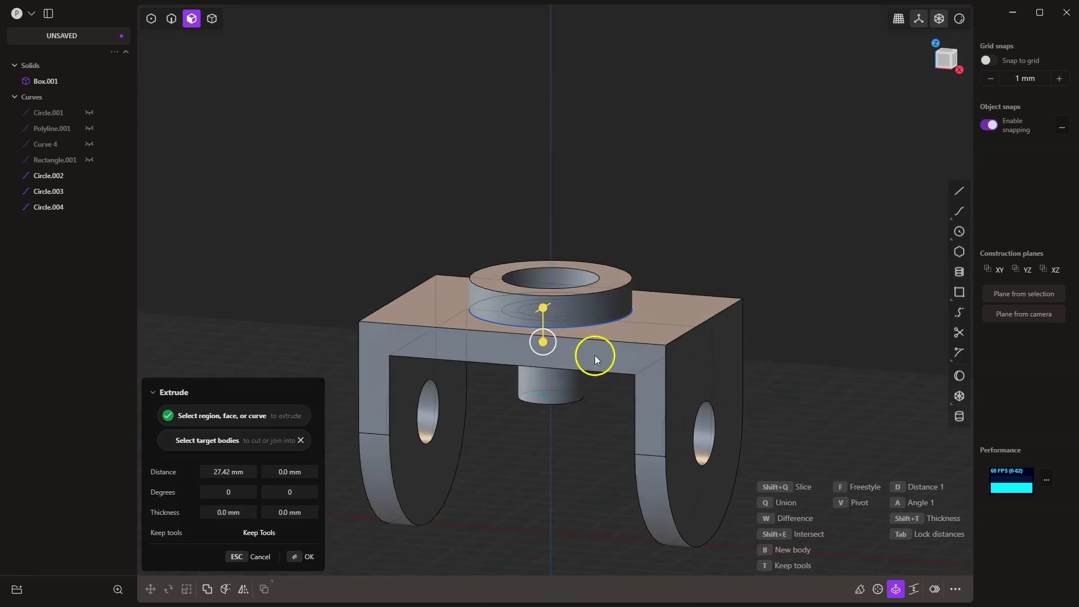
{"action": "middle_click_drag", "start_coordinate": [921, 404], "coordinate": [554, 346]}
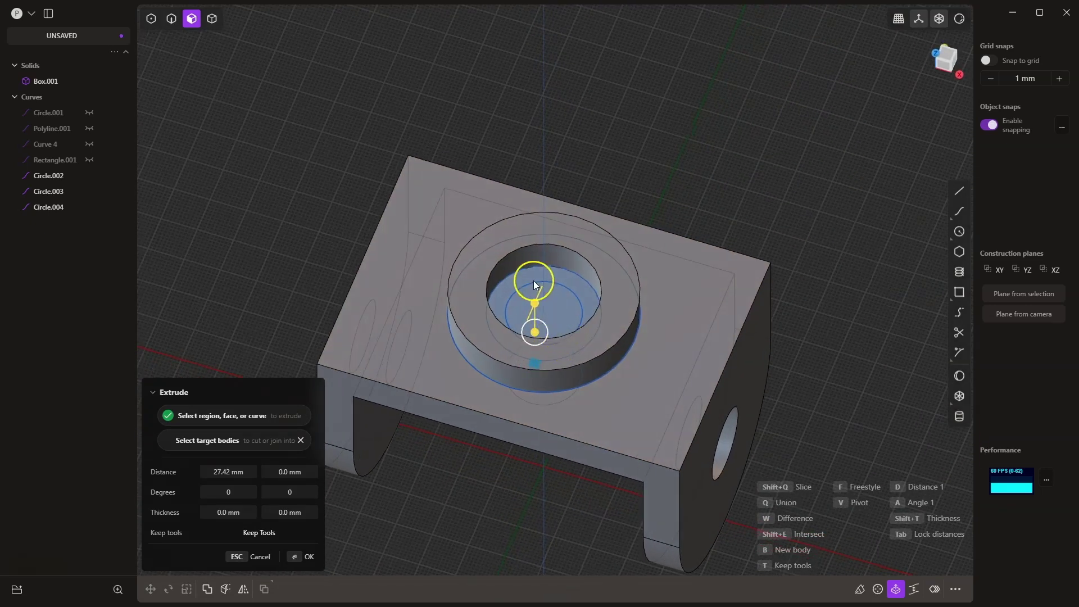
{"action": "left_click", "coordinate": [685, 285], "text": "shift"}
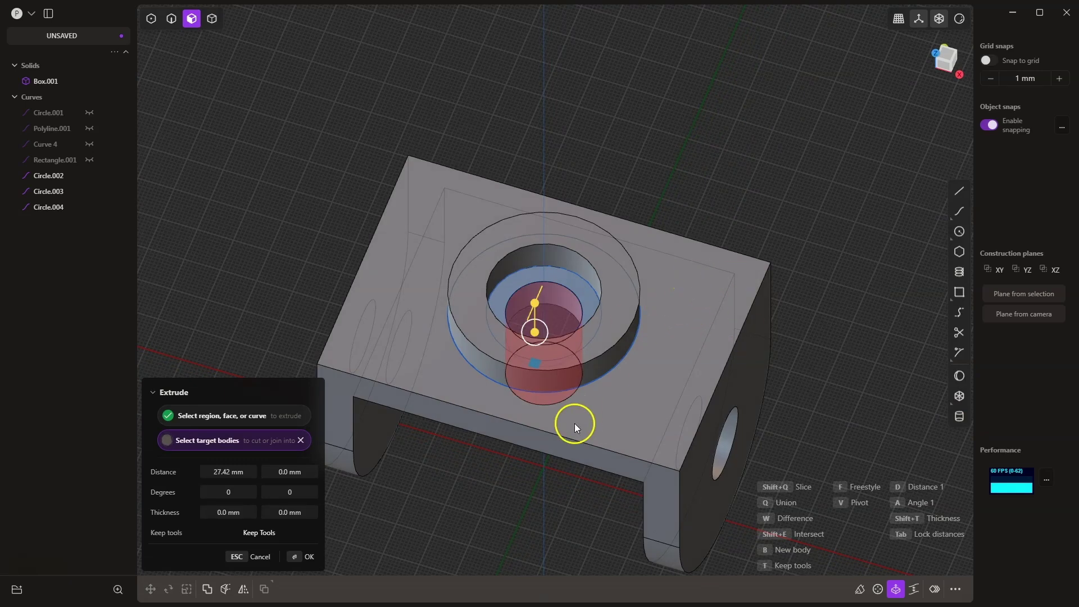
{"action": "left_click", "coordinate": [304, 557]}
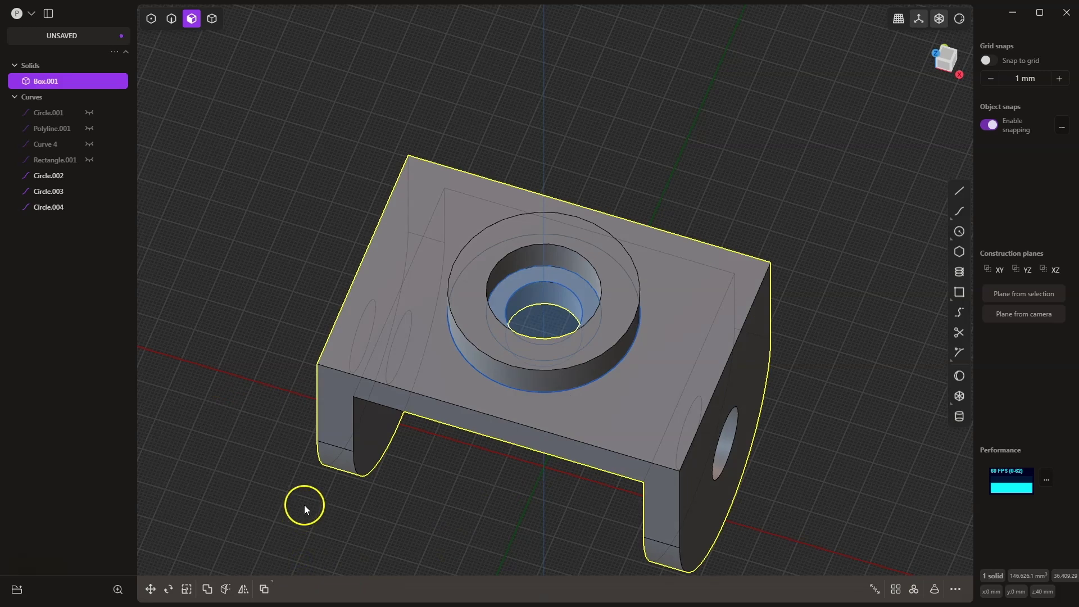
Hide the three concentric circle curves and deselect the bracket.
{"action": "left_click", "coordinate": [90, 176]}
{"action": "left_click", "coordinate": [89, 191]}
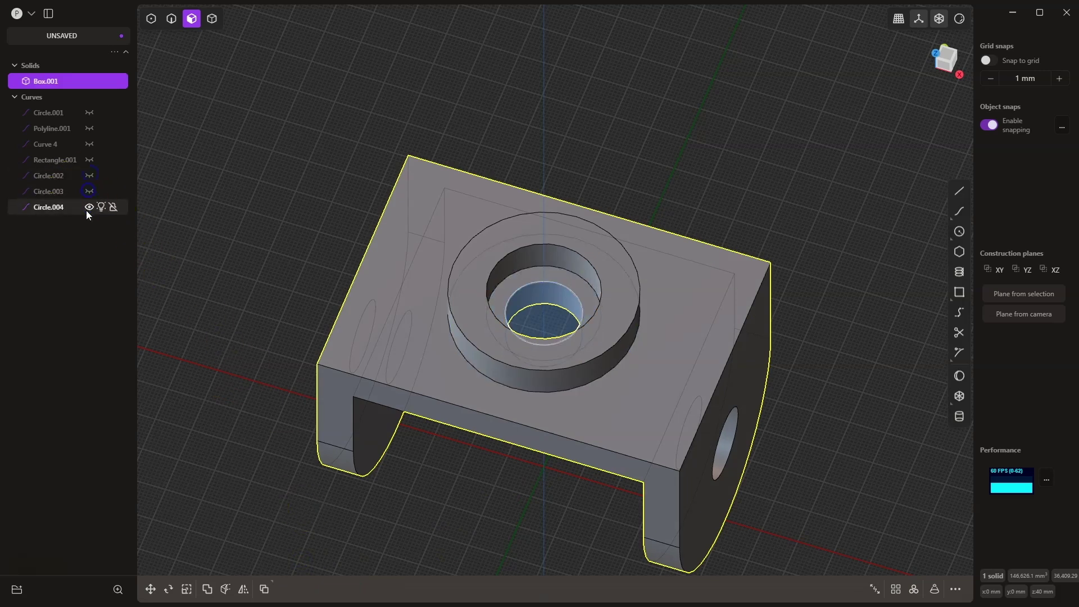
{"action": "left_click", "coordinate": [88, 208]}
{"action": "left_click", "coordinate": [444, 115]}
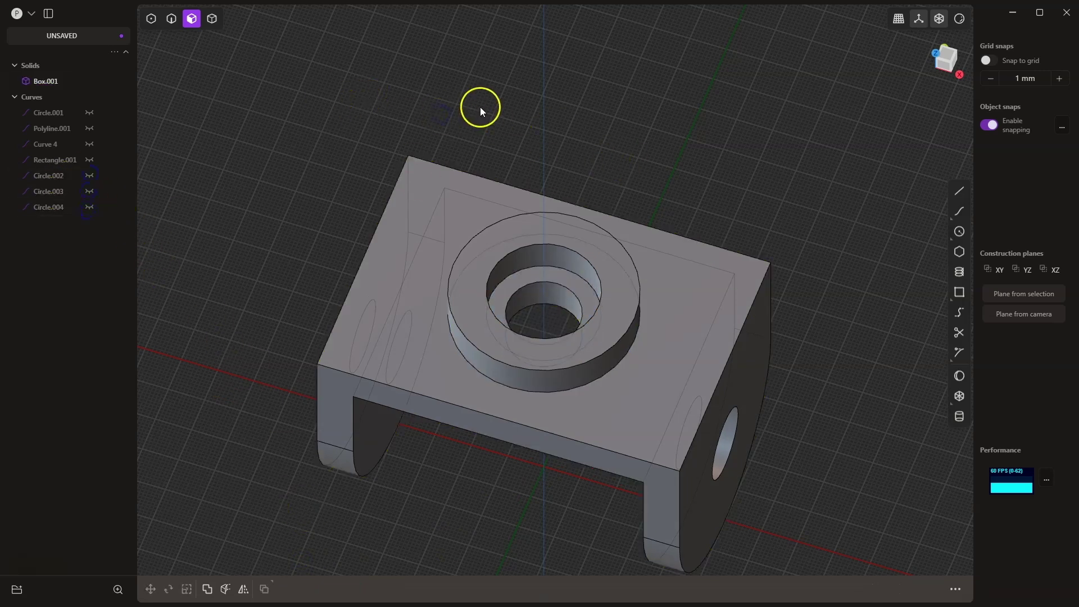
Fillet the four inner and outer edges where the bracket's top plate meets the two legs with a 5 mm distance.
{"action": "key", "text": "2"}
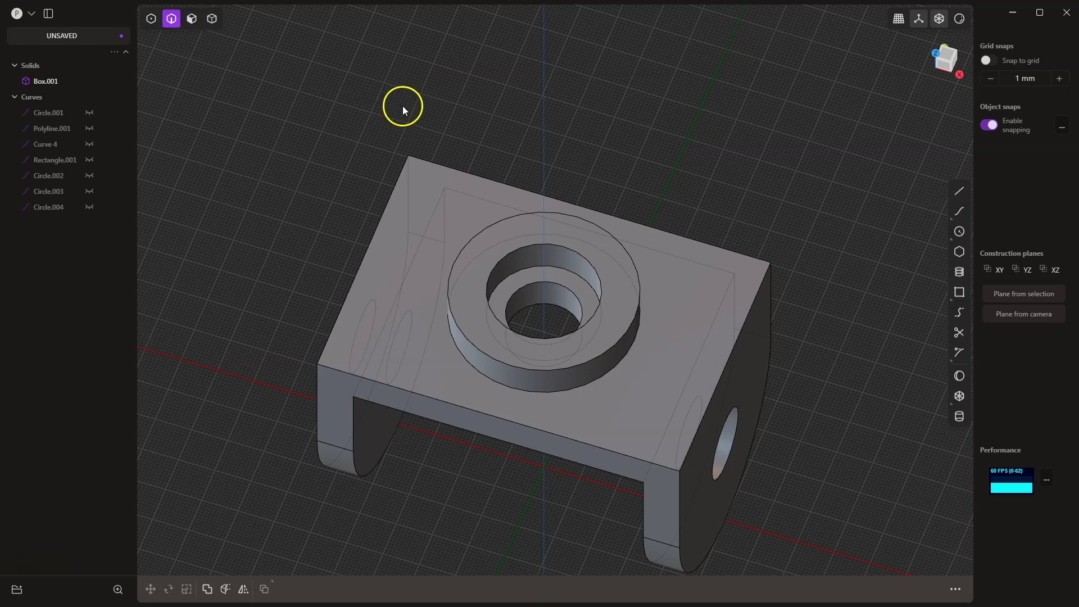
{"action": "scroll", "coordinate": [610, 133], "scroll_direction": "down", "scroll_amount": 6}
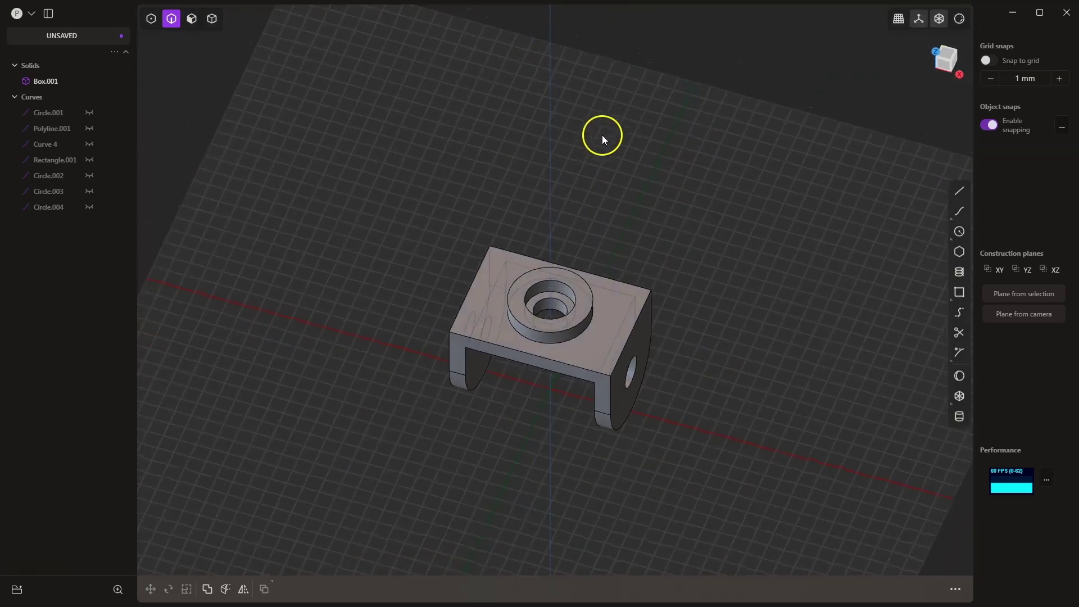
{"action": "scroll", "coordinate": [596, 149], "scroll_direction": "up", "scroll_amount": 3}
{"action": "scroll", "coordinate": [491, 259], "scroll_direction": "up", "scroll_amount": 1}
{"action": "left_click", "coordinate": [434, 292]}
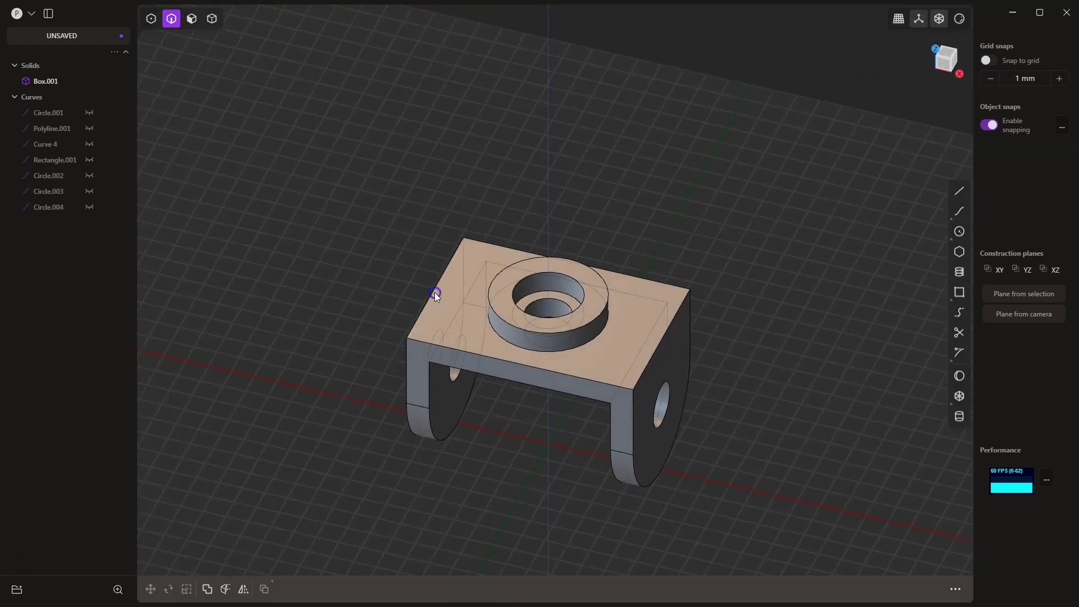
{"action": "key", "text": "f"}
{"action": "left_click", "coordinate": [453, 315]}
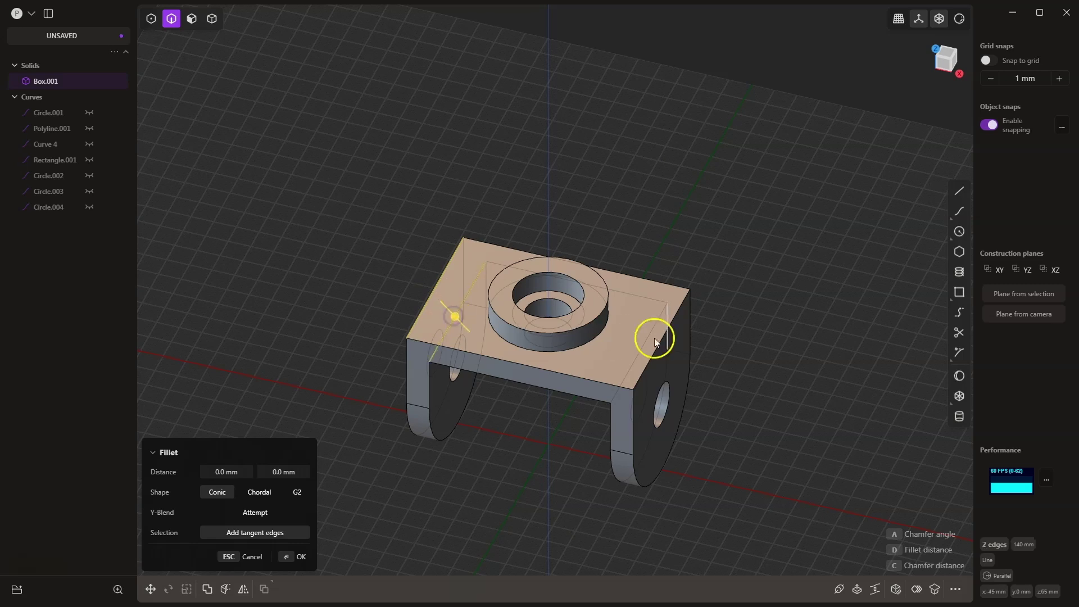
{"action": "left_click", "coordinate": [648, 344]}
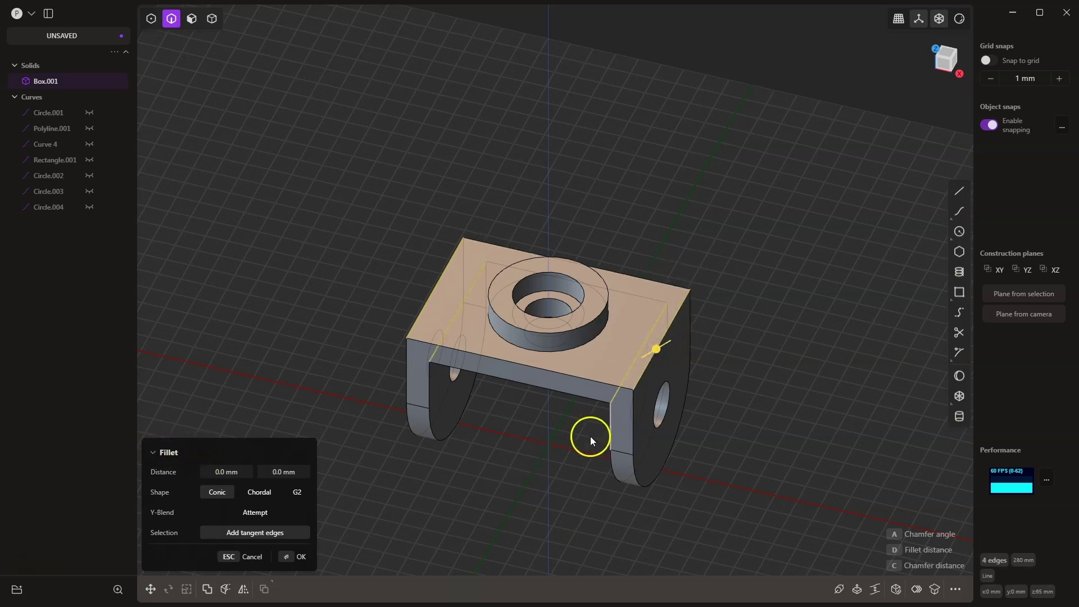
{"action": "left_click", "coordinate": [917, 550]}
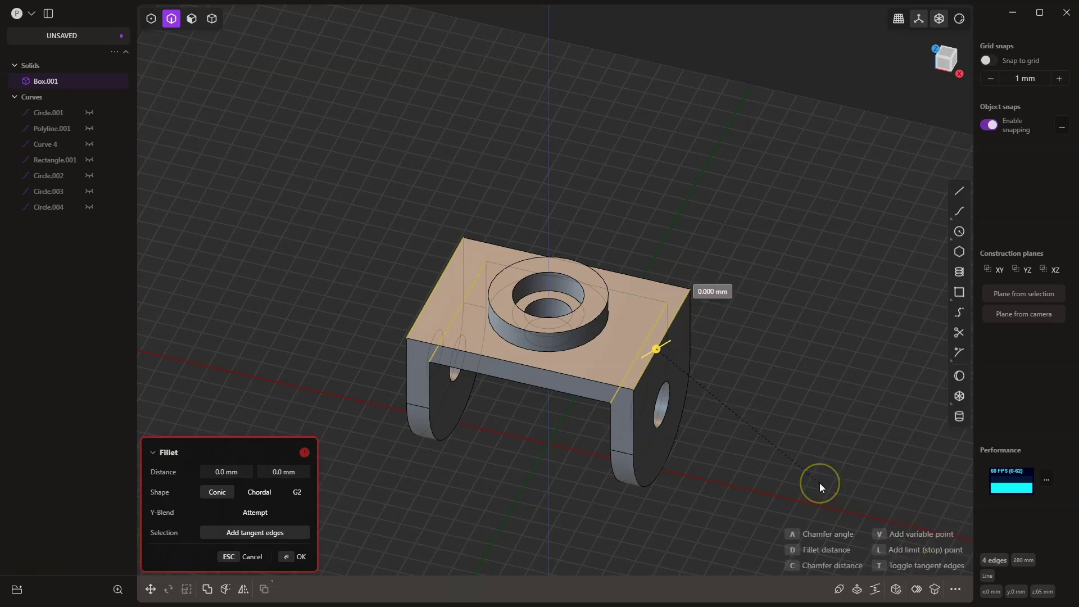
{"action": "type", "text": "5"}
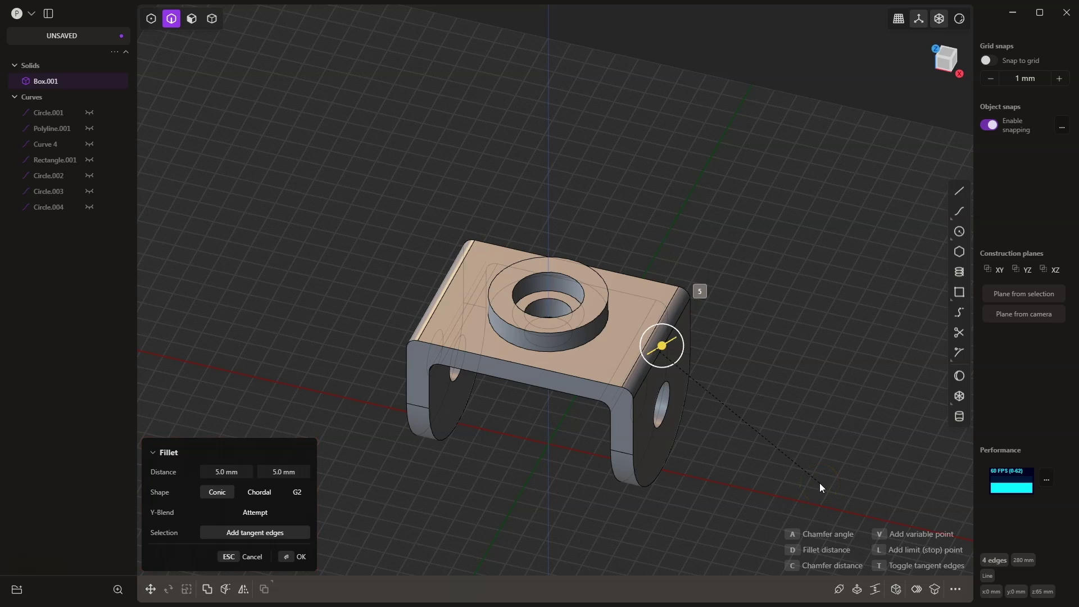
{"action": "key", "text": "Return"}
{"action": "key", "text": "Return"}
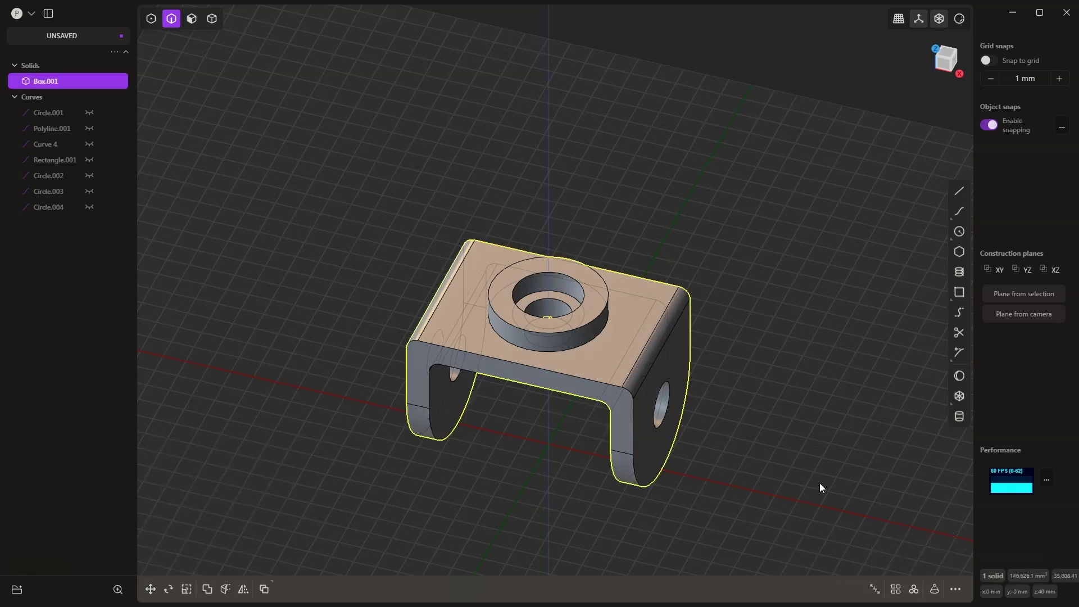
Fillet the circular edge where the boss meets the top plate with a 2 mm distance.
{"action": "left_click", "coordinate": [603, 331]}
{"action": "key", "text": "f"}
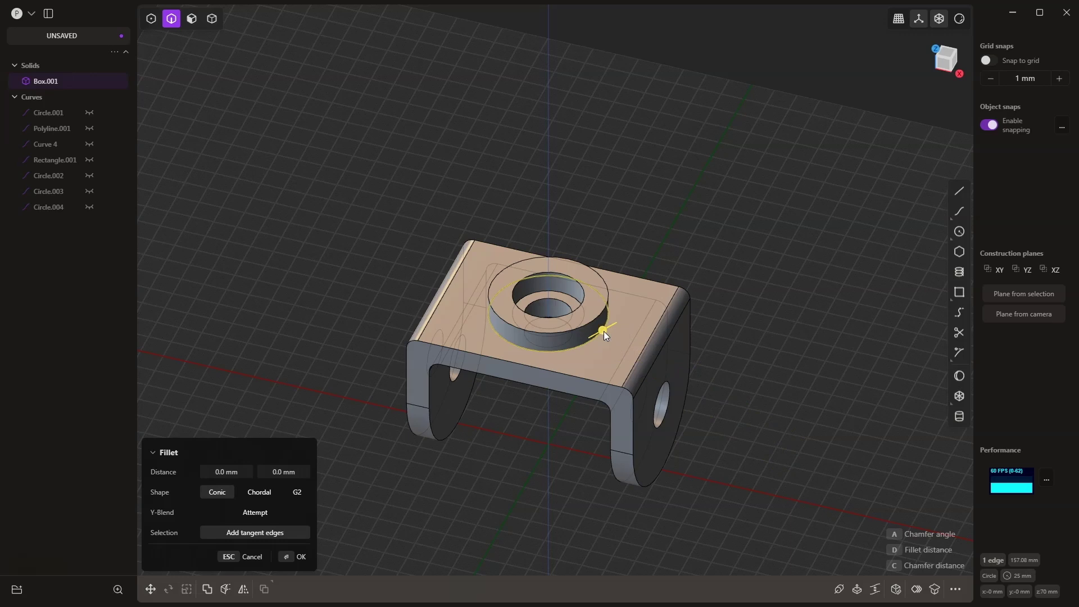
{"action": "type", "text": "2"}
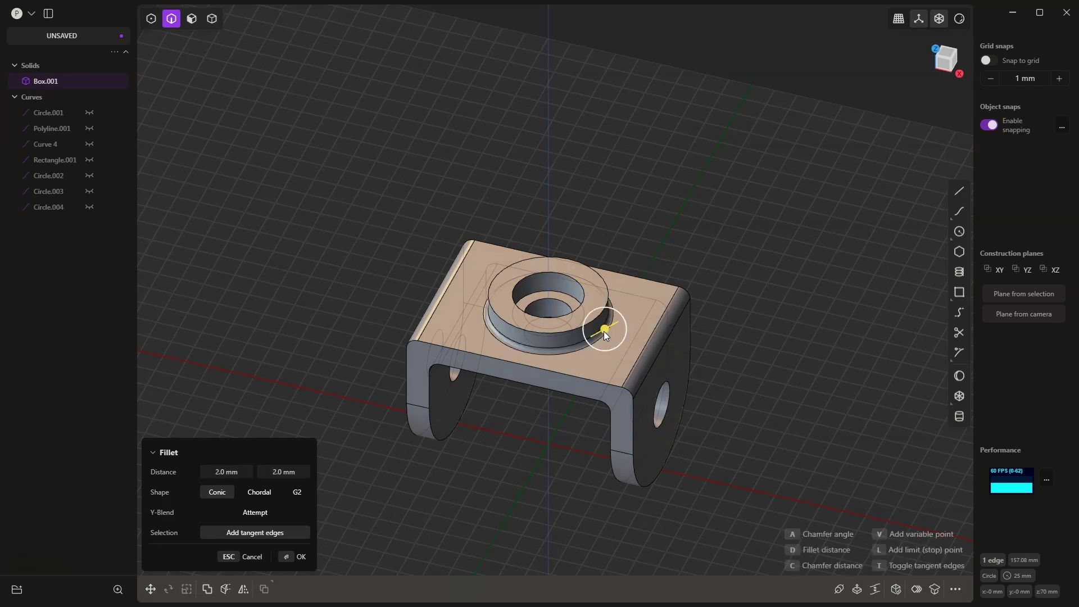
{"action": "key", "text": "Return"}
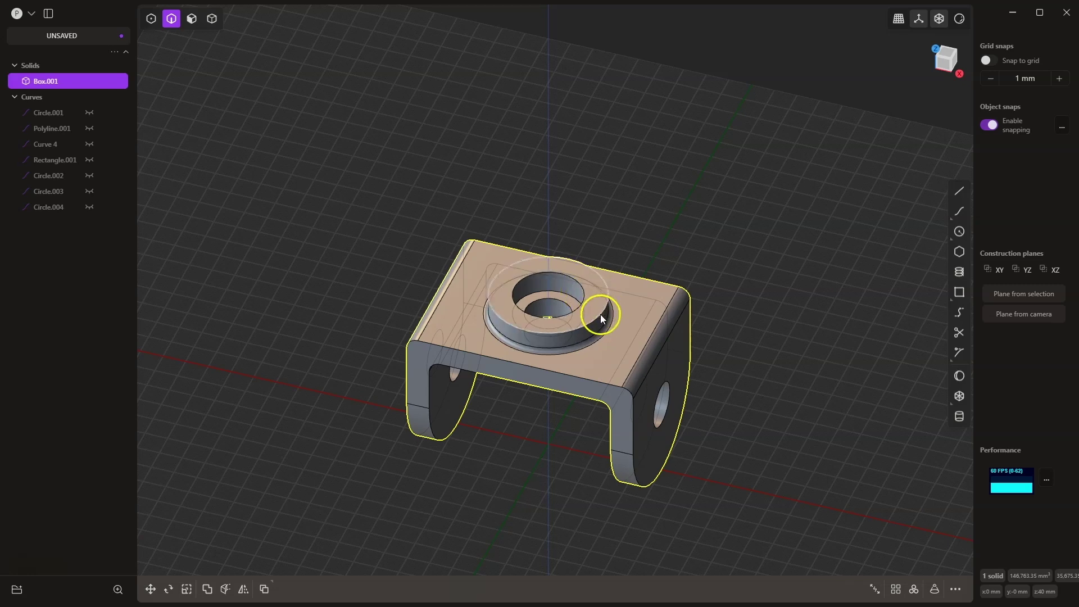
Chamfer the boss's outer and inner top edges and the through hole's upper edge by 1 mm, and deselect the bracket.
{"action": "left_click", "coordinate": [600, 315]}
{"action": "key", "text": "f"}
{"action": "left_click", "coordinate": [558, 304]}
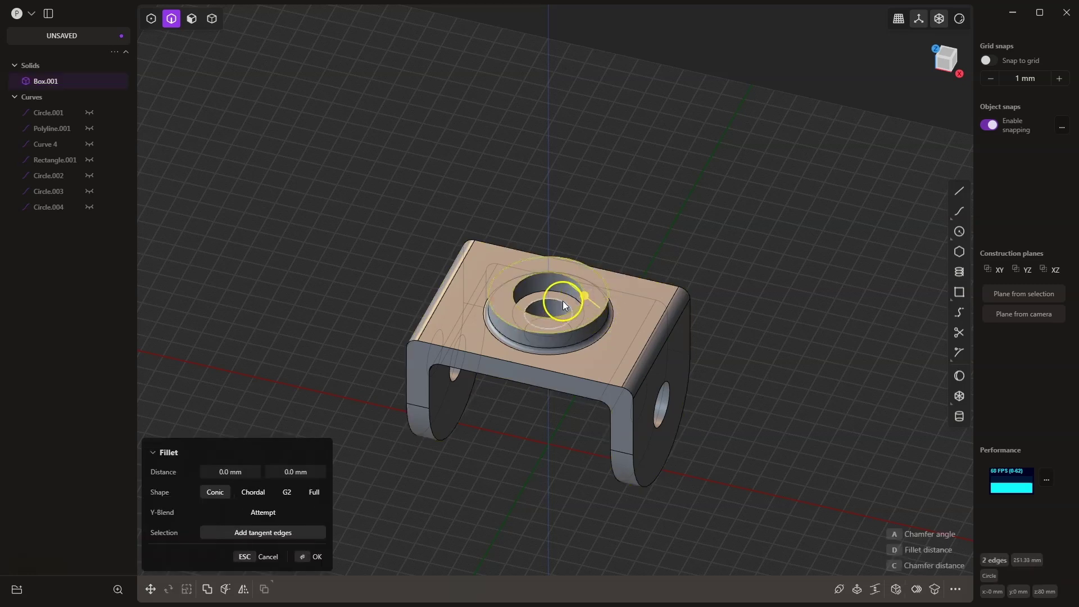
{"action": "left_click", "coordinate": [562, 302]}
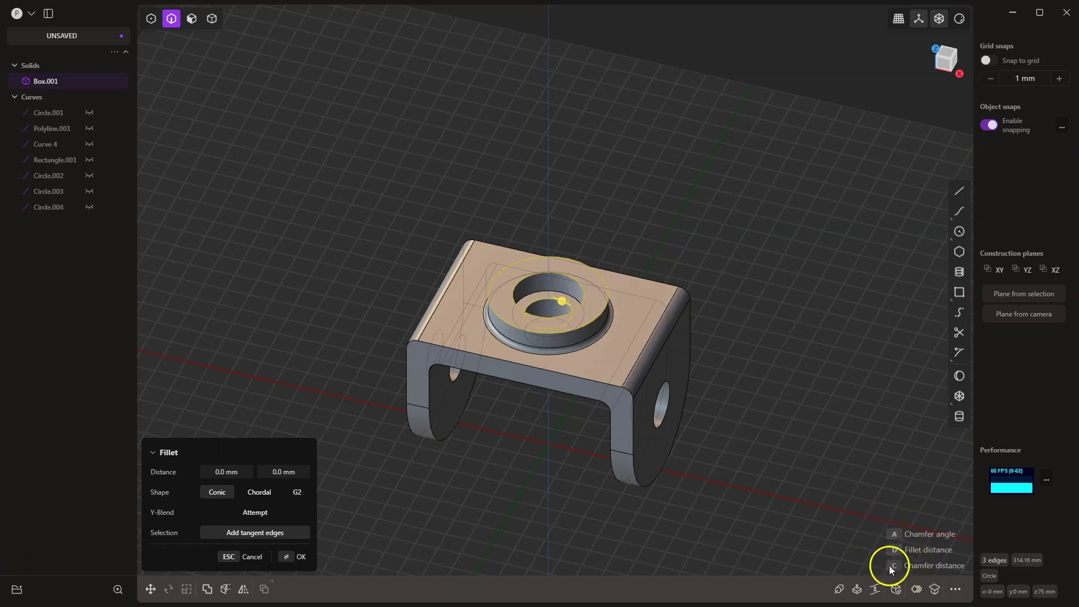
{"action": "type", "text": "d"}
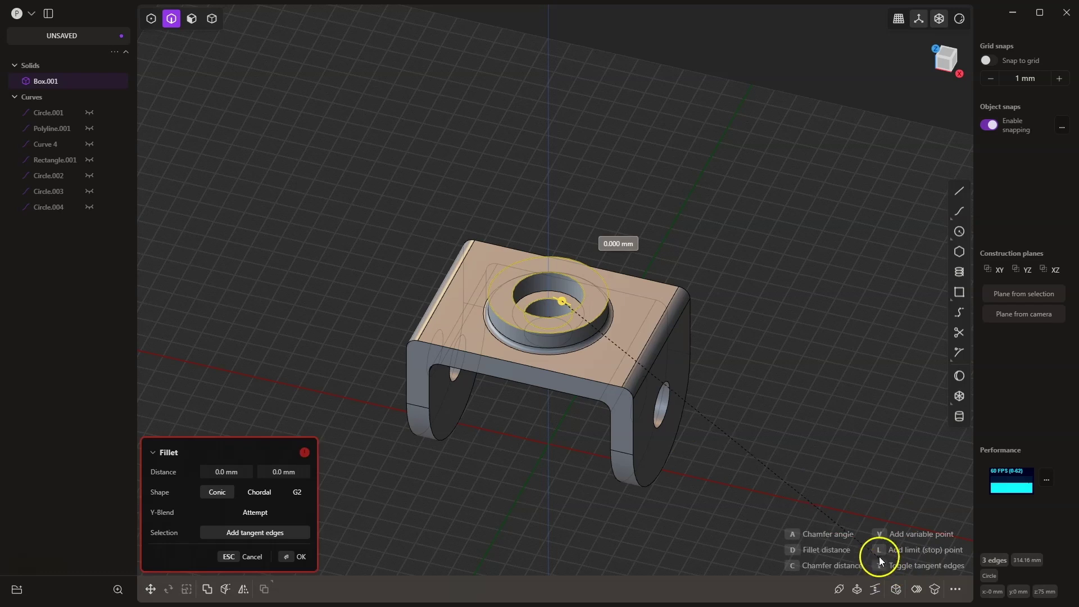
{"action": "type", "text": "1"}
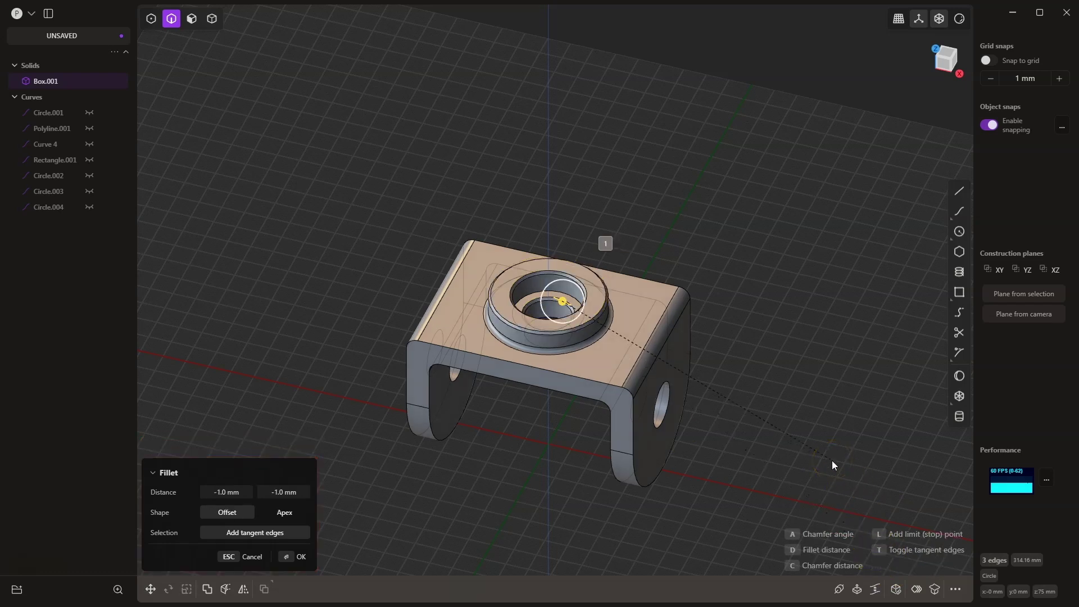
{"action": "key", "text": "Return"}
{"action": "key", "text": "Return"}
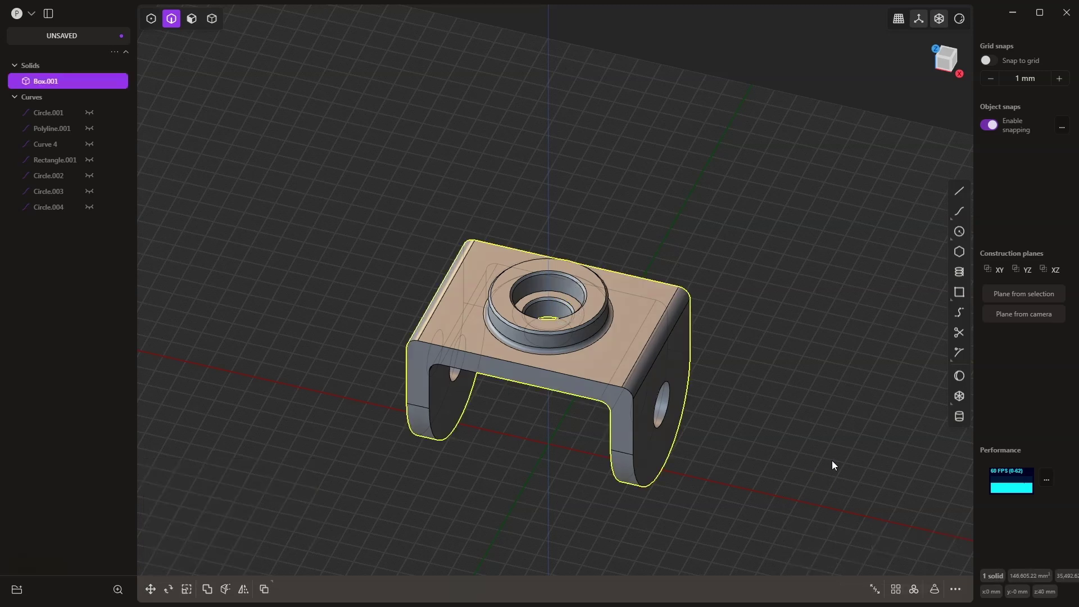
{"action": "left_click", "coordinate": [719, 202]}
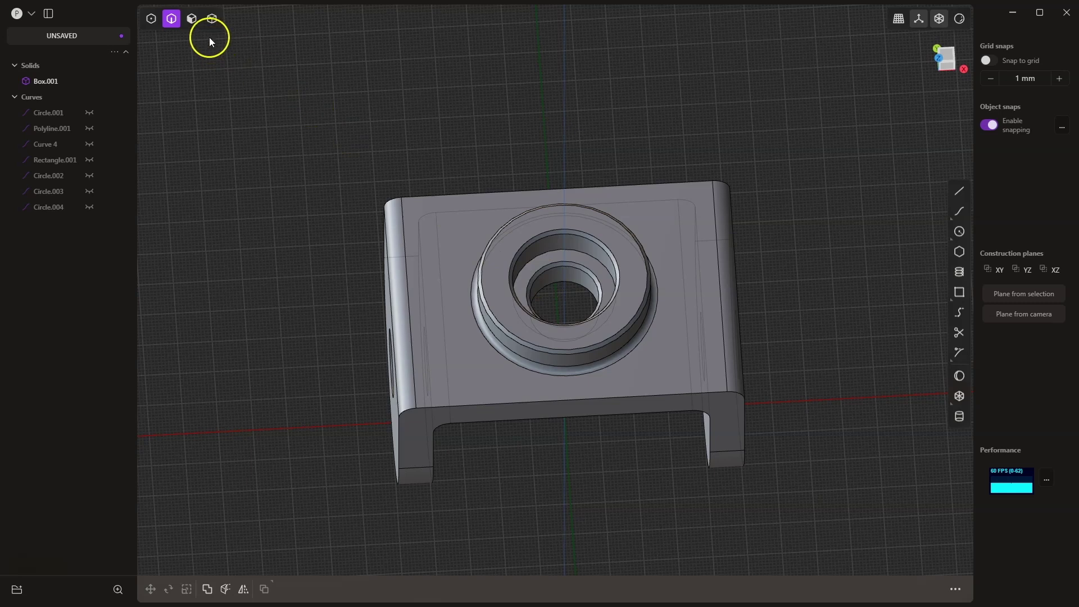
Try to offset the through hole's cylindrical wall inward by about 1.85 mm.
{"action": "key", "text": "3"}
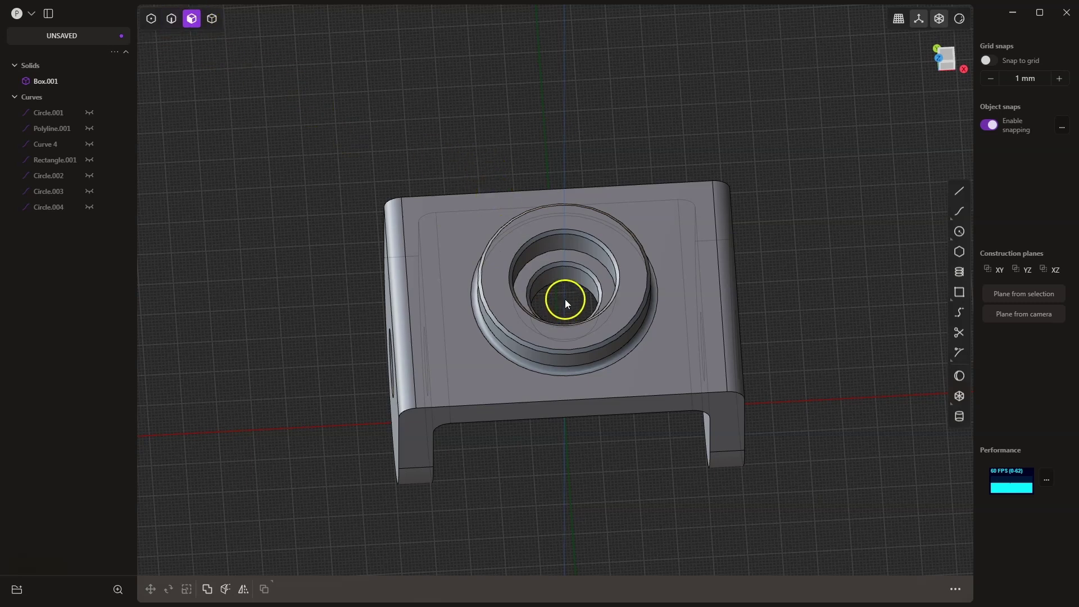
{"action": "left_click", "coordinate": [556, 276]}
{"action": "key", "text": "o"}
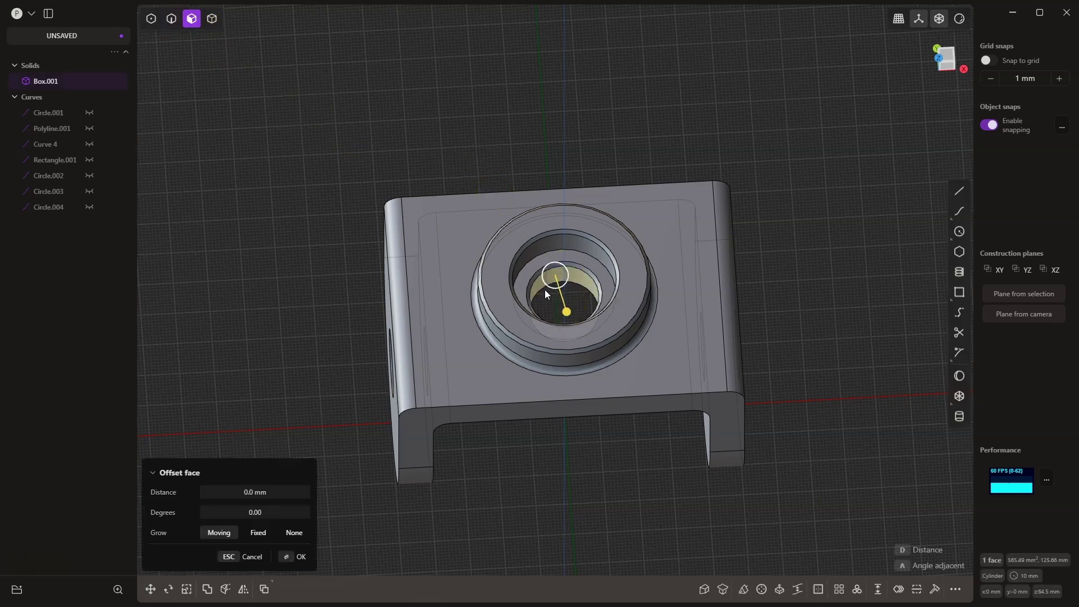
{"action": "left_click_drag", "start_coordinate": [566, 313], "coordinate": [568, 321]}
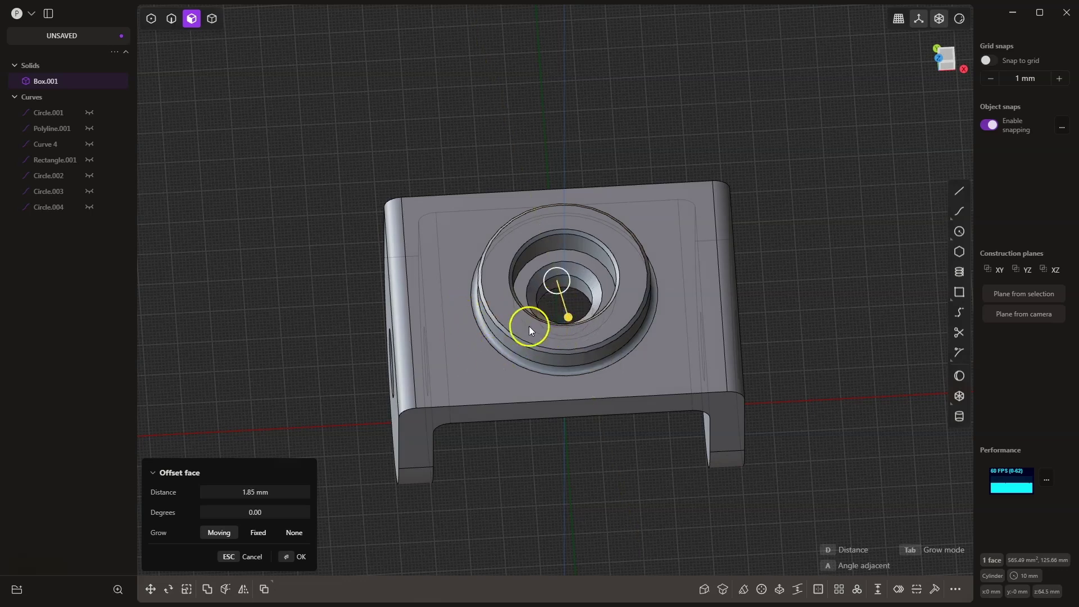
{"action": "key", "text": "Return"}
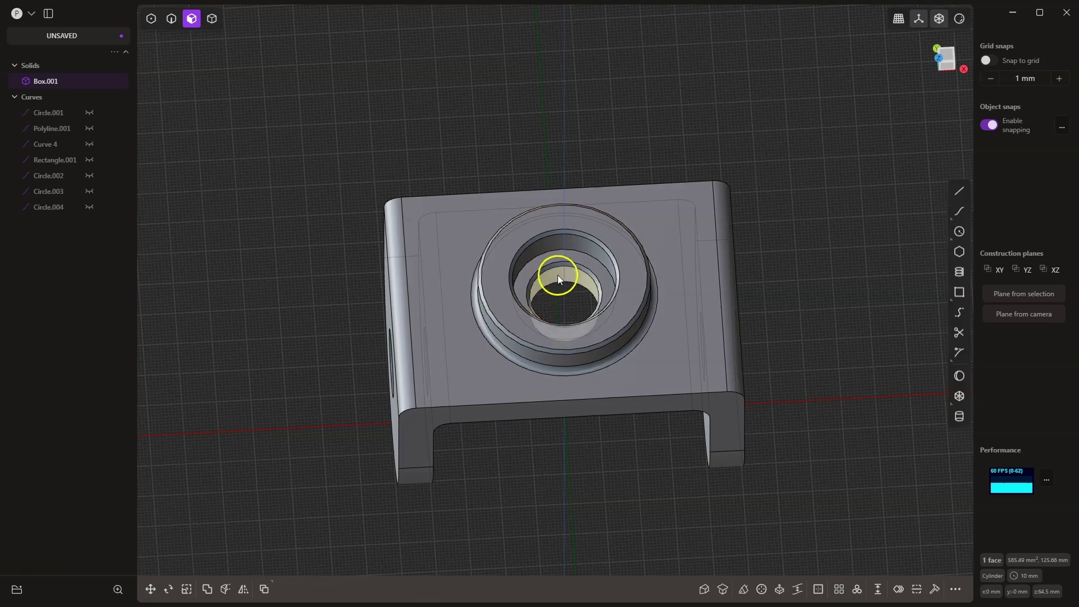
Open the diameter of the through hole's cylindrical face for editing.
{"action": "key", "text": "o"}
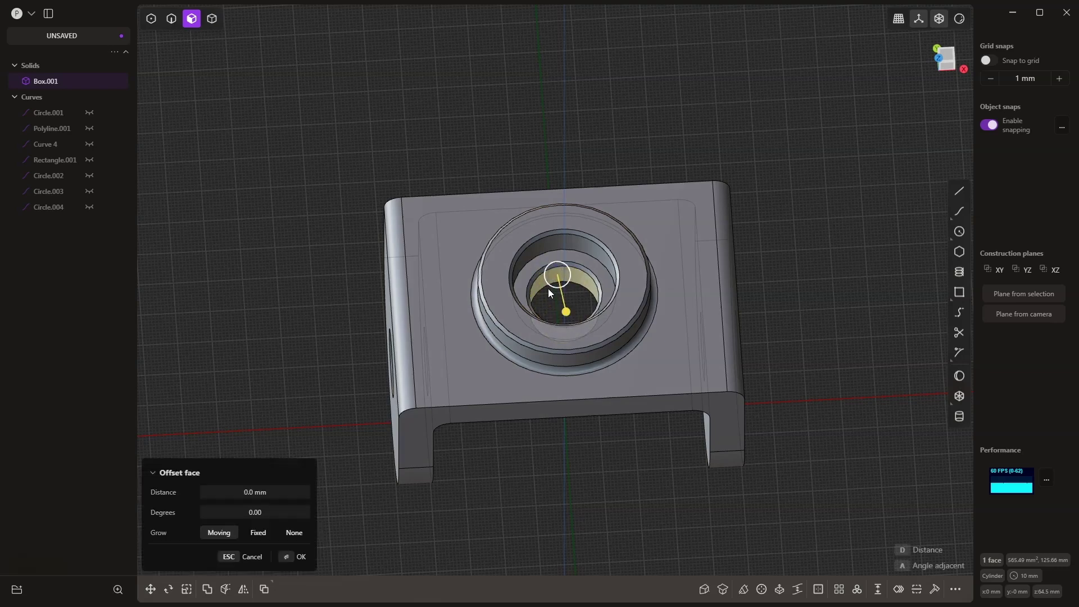
{"action": "key", "text": "d"}
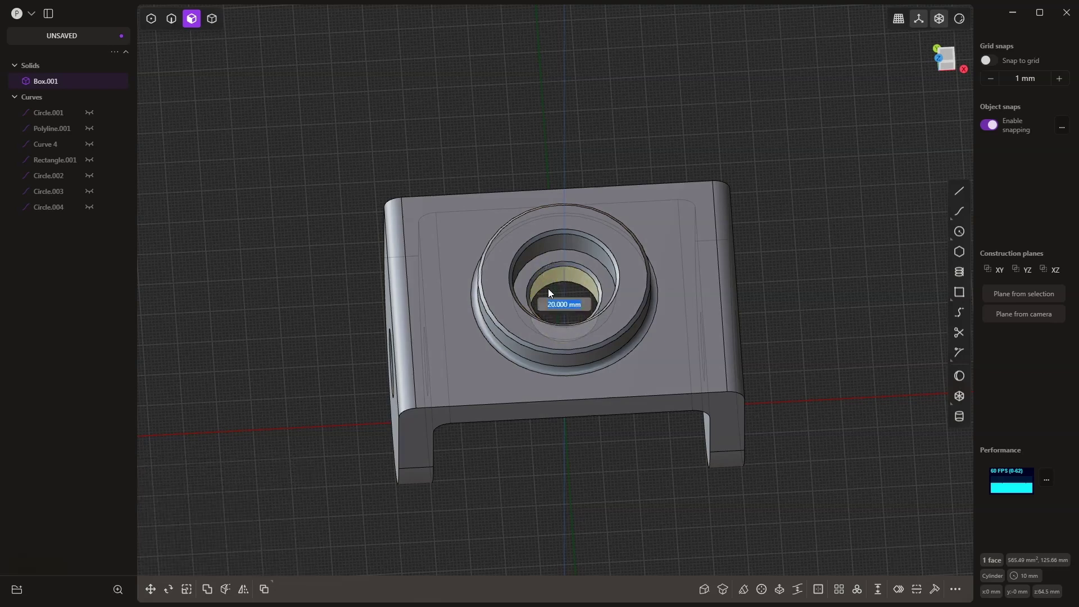
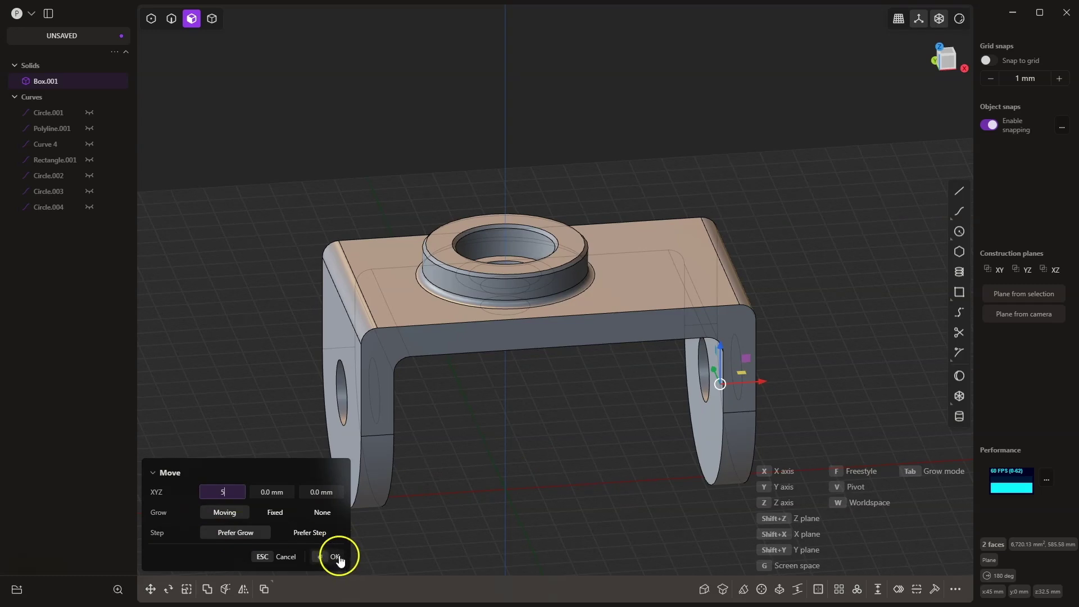
Move the two selected side faces of the left leg by -5 mm along the X axis and clear the selection.
{"action": "left_click", "coordinate": [346, 451]}
{"action": "middle_click_drag", "start_coordinate": [413, 456], "coordinate": [393, 417]}
{"action": "left_click", "coordinate": [362, 425], "text": "shift"}
{"action": "key", "text": "g"}
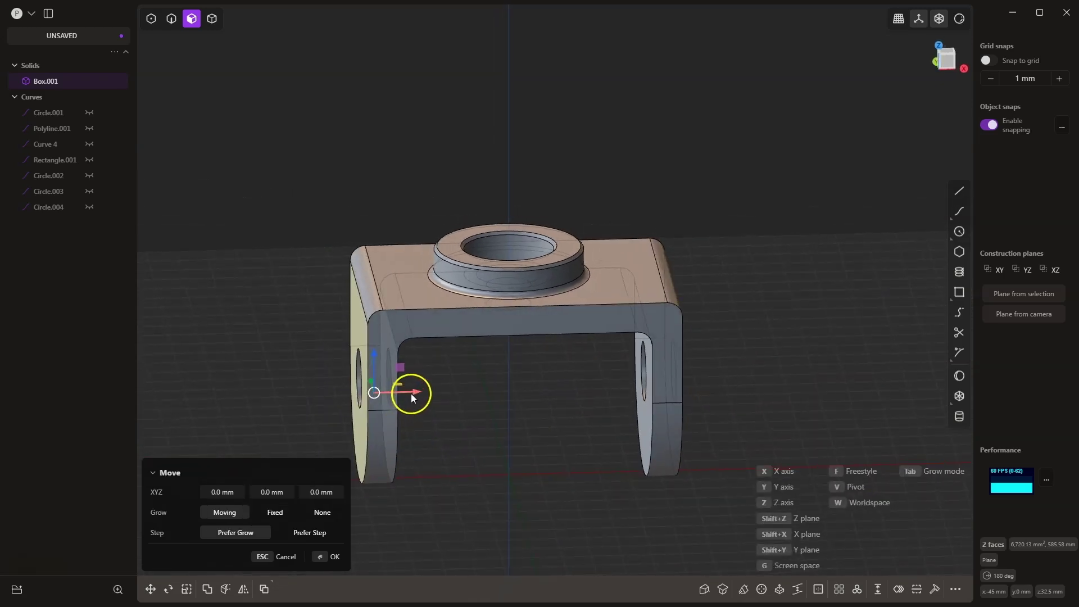
{"action": "left_click_drag", "start_coordinate": [416, 399], "coordinate": [393, 393]}
{"action": "left_click", "coordinate": [223, 491]}
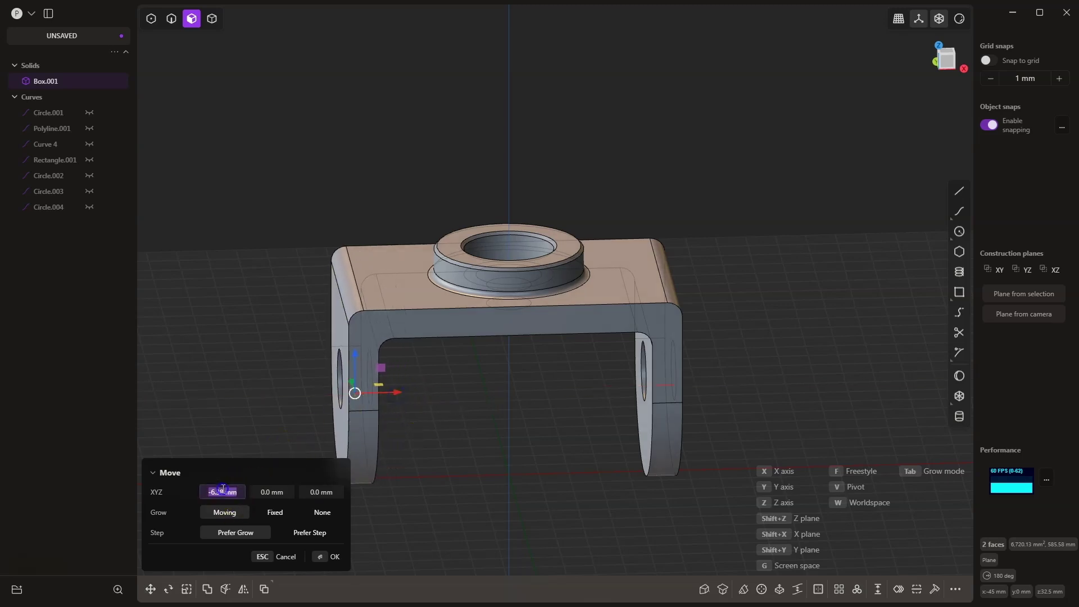
{"action": "key", "text": "BackSpace"}
{"action": "type", "text": "-5"}
{"action": "key", "text": "Return"}
{"action": "key", "text": "o"}
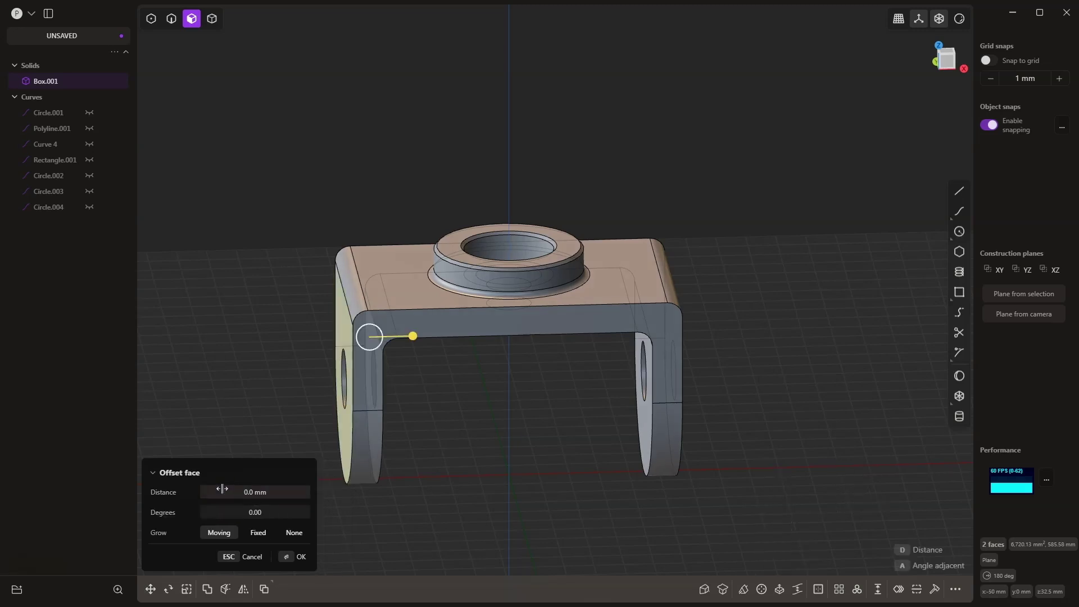
{"action": "left_click", "coordinate": [294, 556]}
{"action": "middle_click_drag", "start_coordinate": [405, 390], "coordinate": [495, 433]}
{"action": "left_click", "coordinate": [371, 420]}
{"action": "right_click_drag", "start_coordinate": [495, 433], "coordinate": [469, 447]}
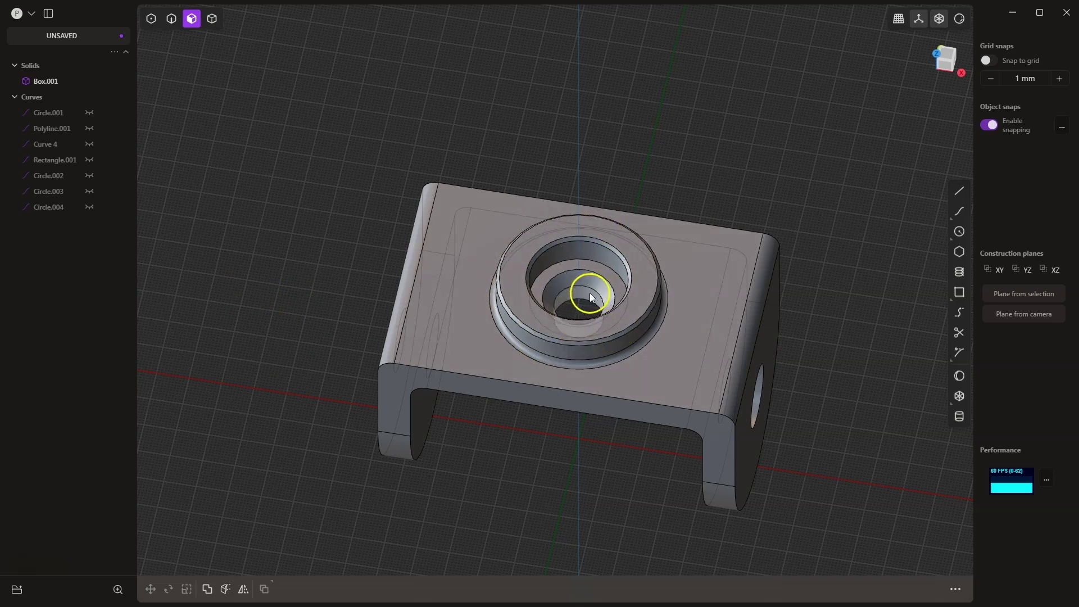
Select all nine faces of the boss, its base fillet and the stepped through hole, and move them 5 mm along the X axis.
{"action": "left_click", "coordinate": [565, 292]}
{"action": "key", "text": "o"}
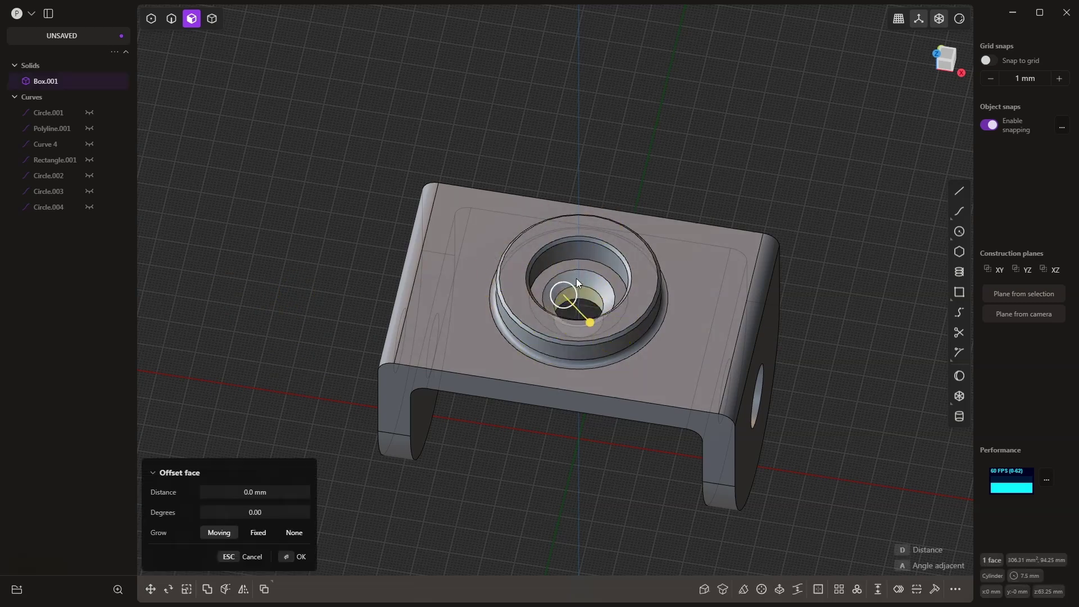
{"action": "left_click", "coordinate": [574, 275], "text": "shift"}
{"action": "left_click", "coordinate": [544, 278], "text": "shift"}
{"action": "left_click", "coordinate": [568, 249], "text": "shift"}
{"action": "left_click", "coordinate": [541, 251], "text": "shift"}
{"action": "left_click", "coordinate": [524, 251], "text": "shift"}
{"action": "left_click", "coordinate": [517, 318], "text": "shift"}
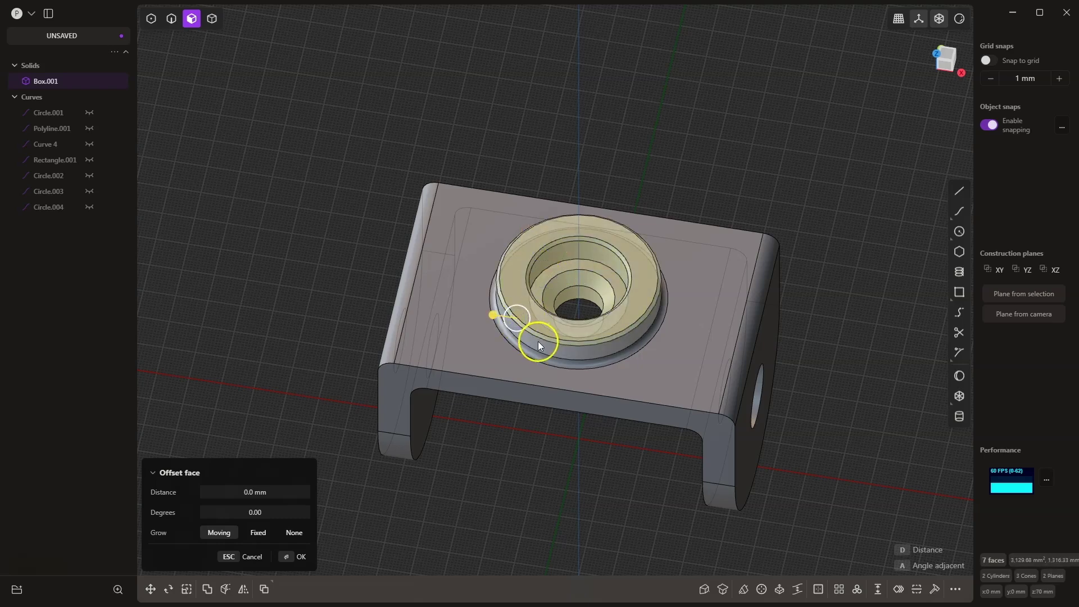
{"action": "left_click", "coordinate": [537, 342], "text": "shift"}
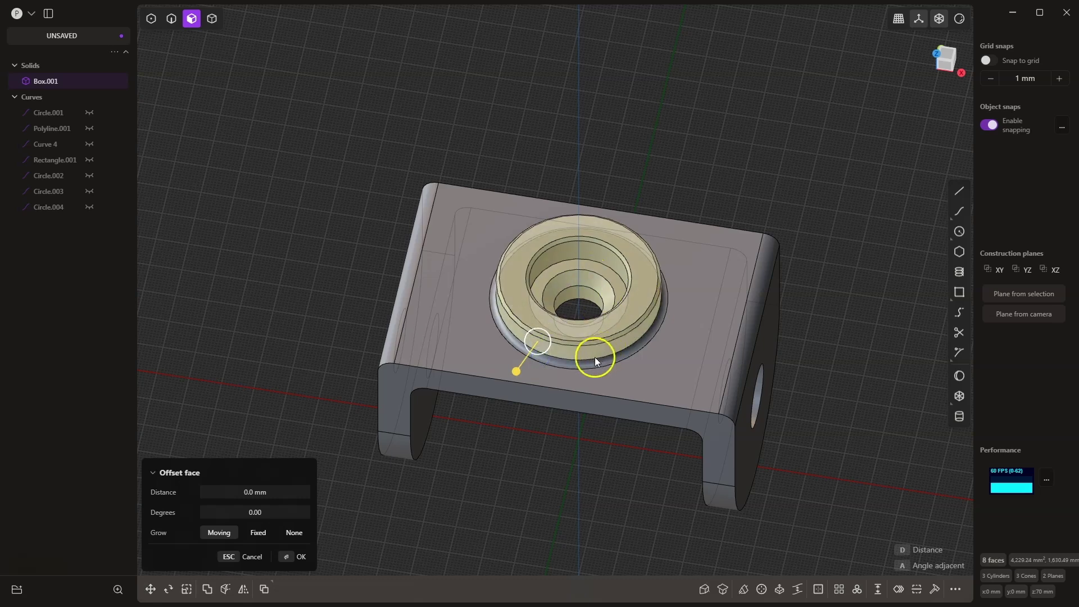
{"action": "left_click", "coordinate": [580, 364], "text": "shift"}
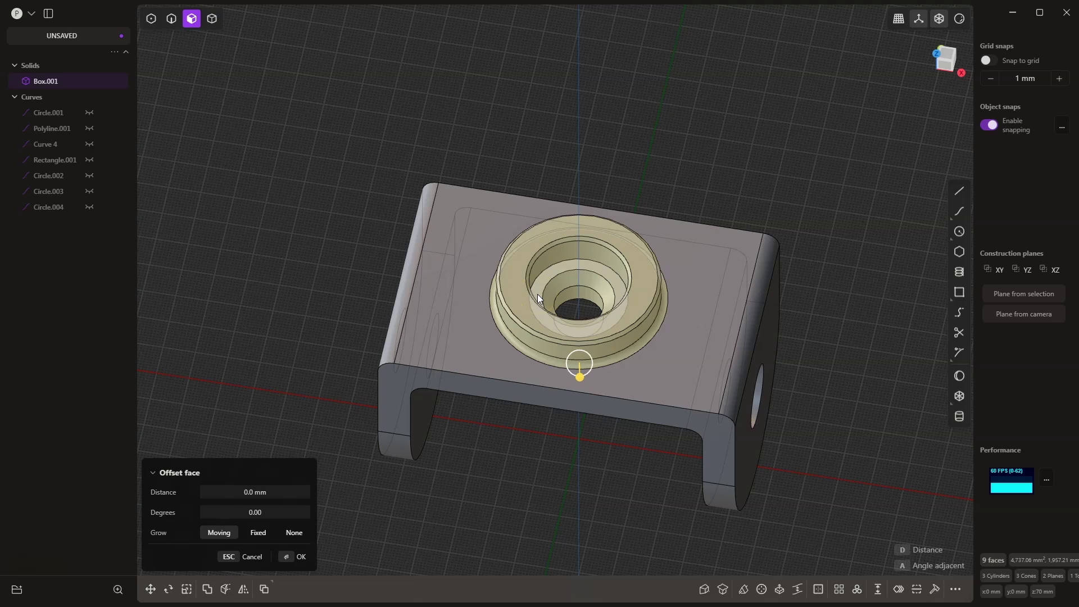
{"action": "key", "text": "g"}
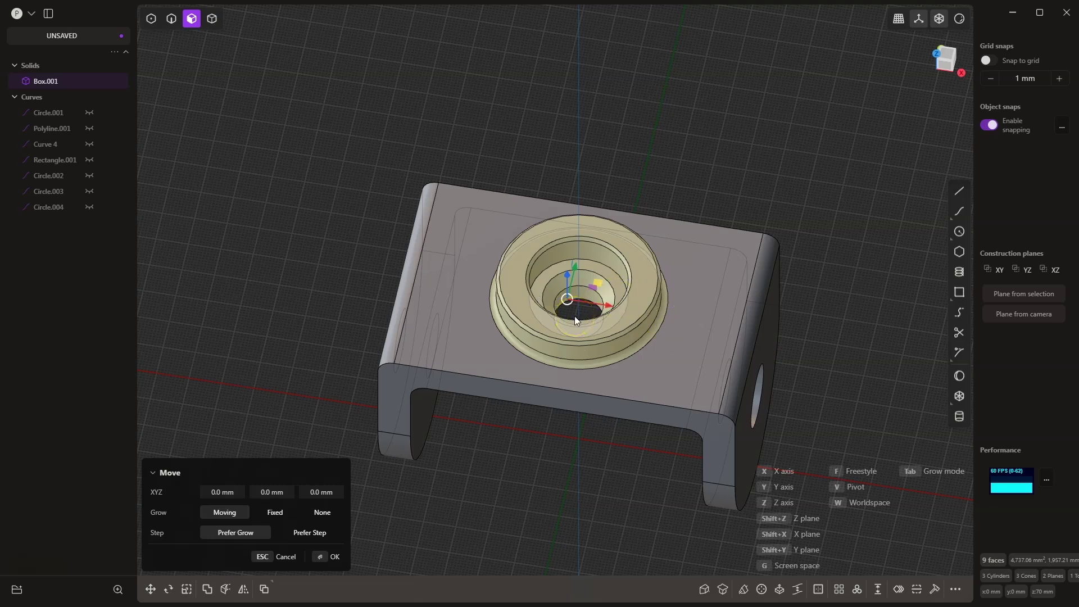
{"action": "type", "text": "x"}
{"action": "type", "text": "5"}
{"action": "key", "text": "Return"}
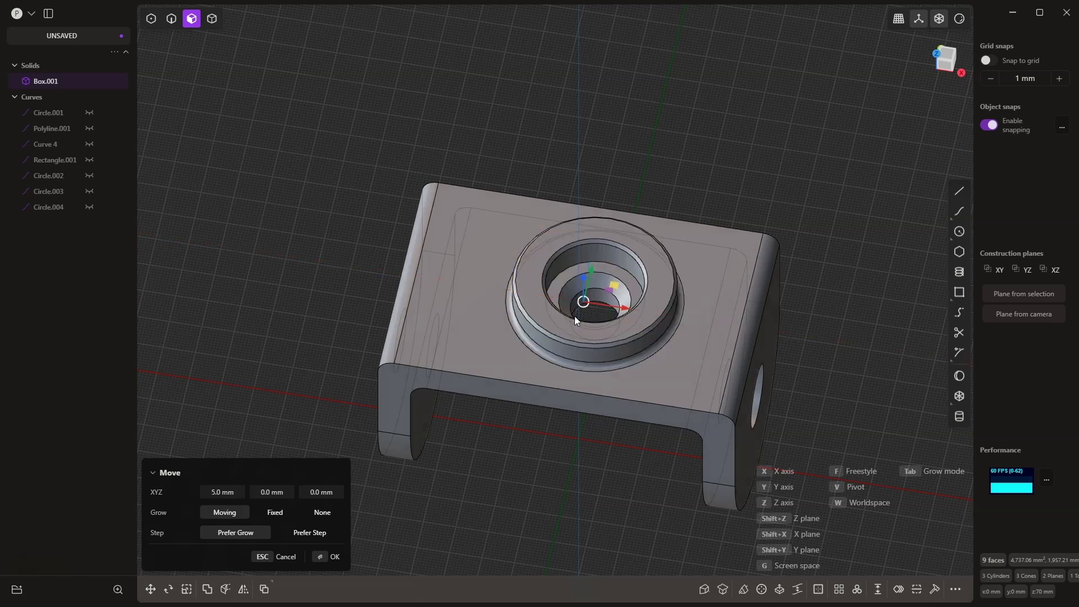
{"action": "key", "text": "Return"}
{"action": "key", "text": "Escape"}
{"action": "middle_click_drag", "start_coordinate": [622, 272], "coordinate": [559, 278]}
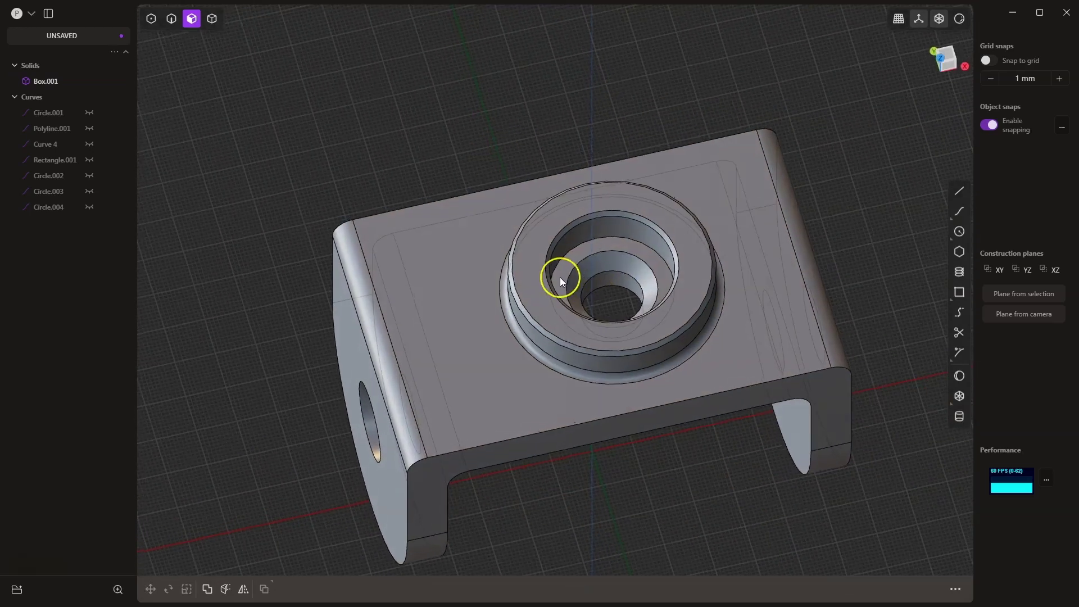